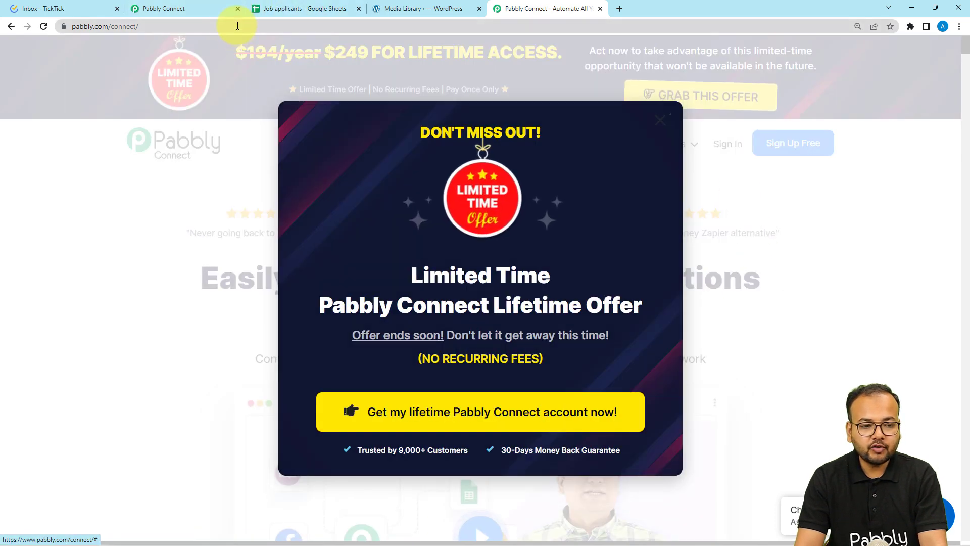
Create a new Pabbly Connect workflow named "Add Tasks in TickTick Automatically"
click(220, 8)
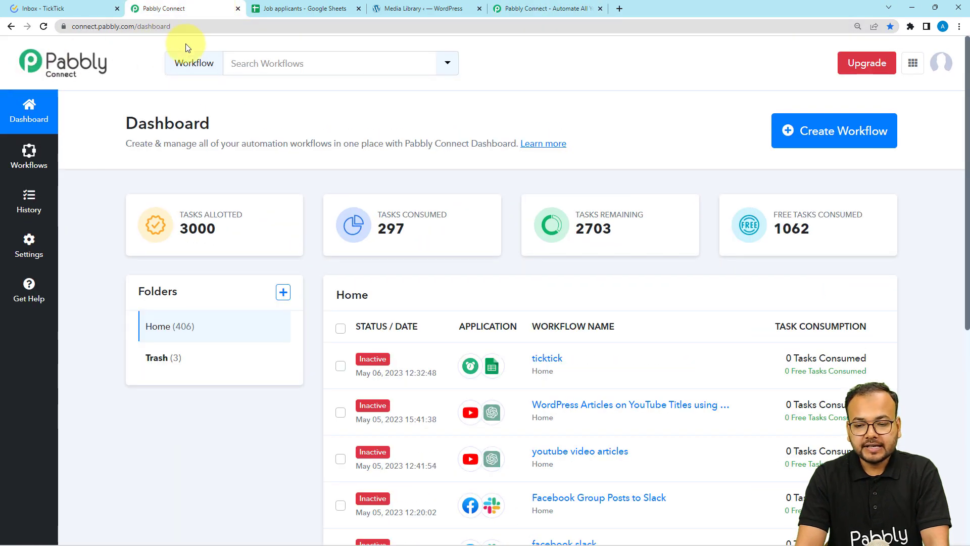
click(789, 120)
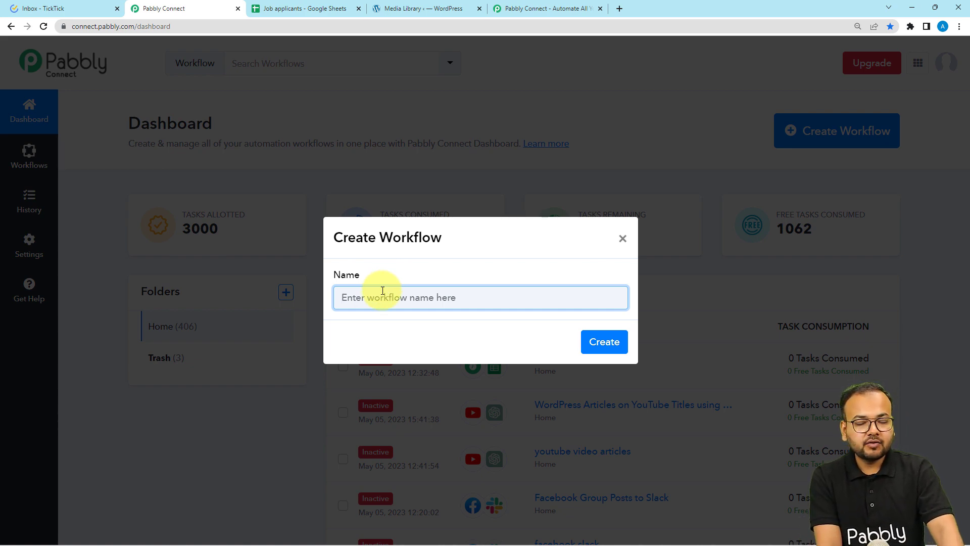
text(Add Tasks in TickTick Automatically)
click(440, 348)
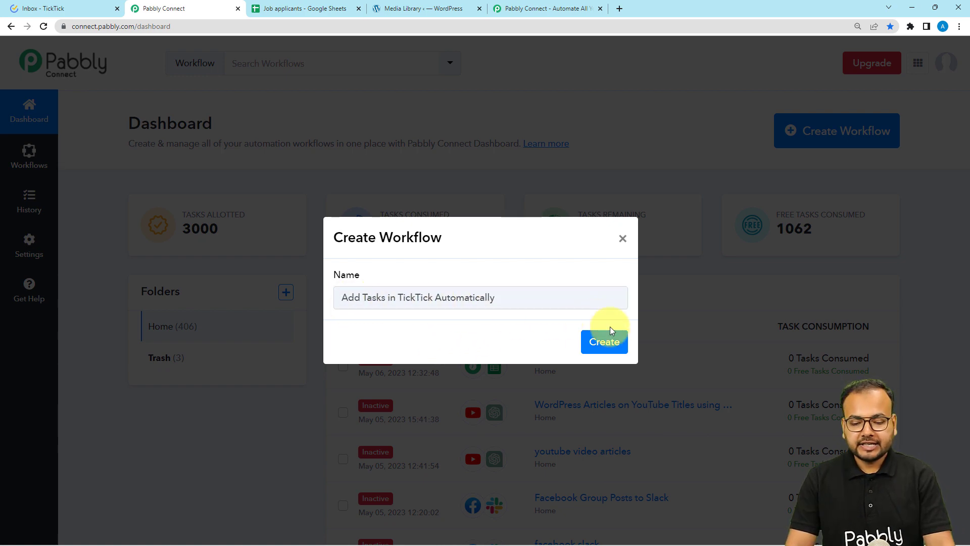
click(609, 345)
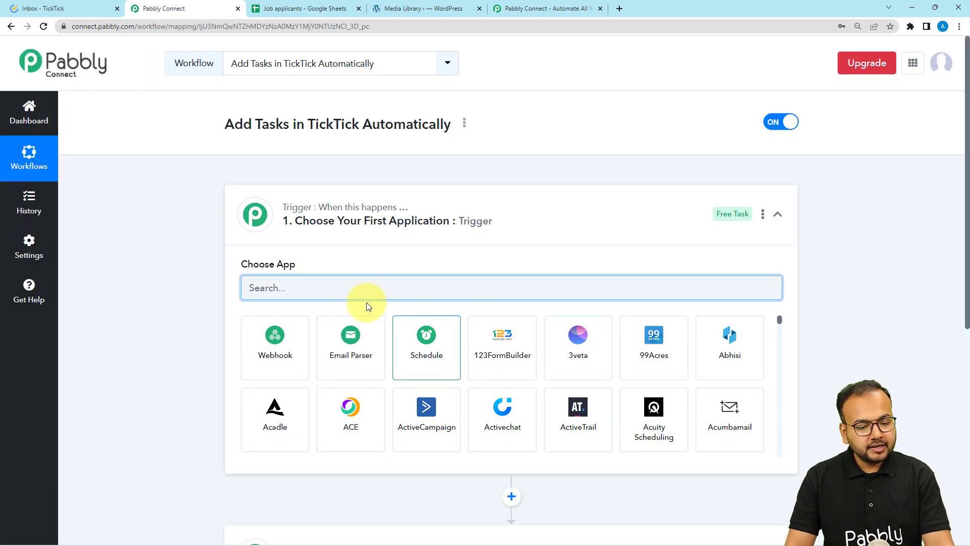
scroll(217, 262, down, 2)
click(333, 116)
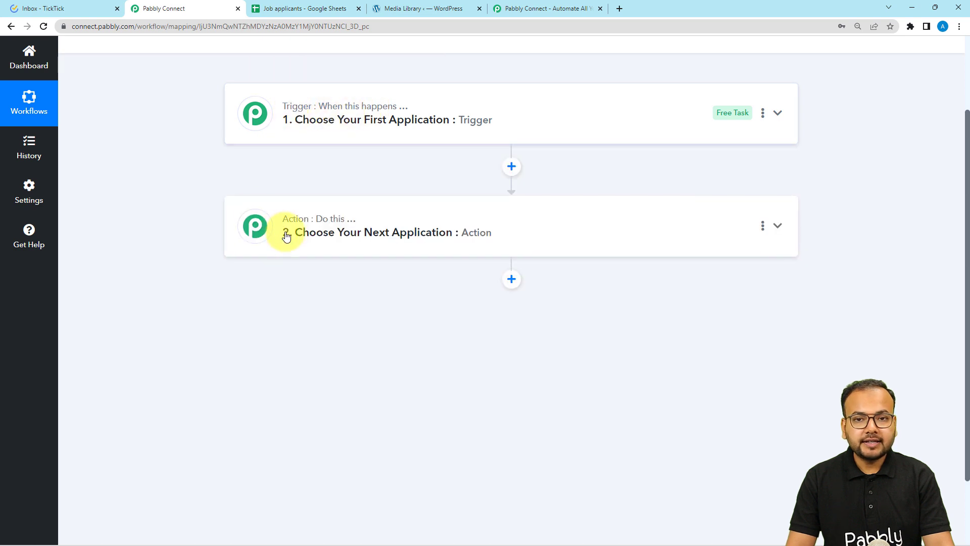
scroll(288, 248, up, 2)
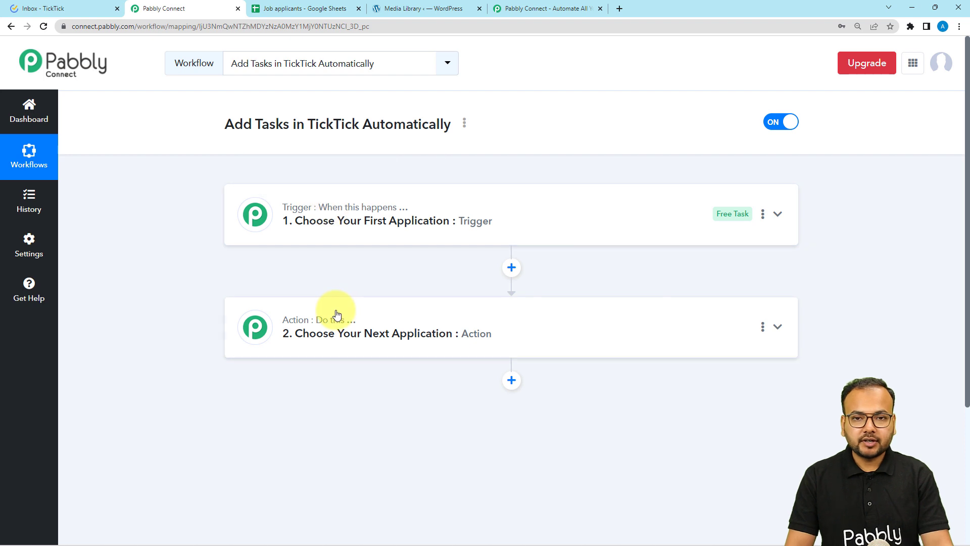
click(331, 231)
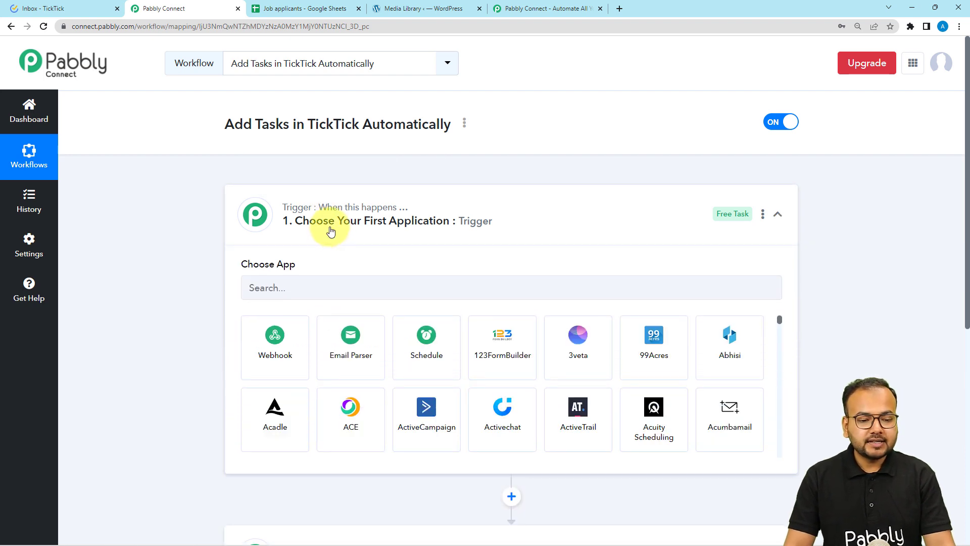
Choose Schedule by Pabbly as the trigger application and set the workflow to run every day
scroll(333, 226, down, 1)
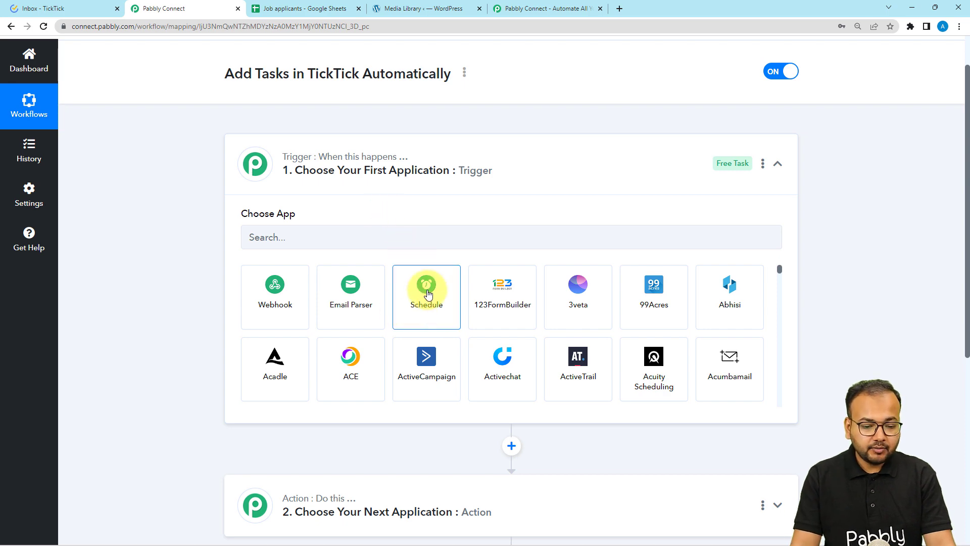
click(425, 306)
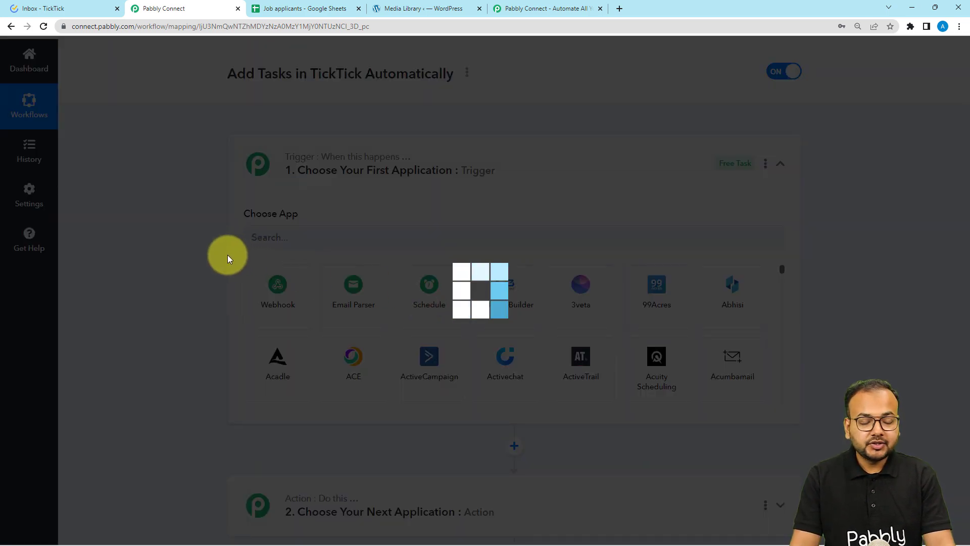
scroll(221, 260, down, 2)
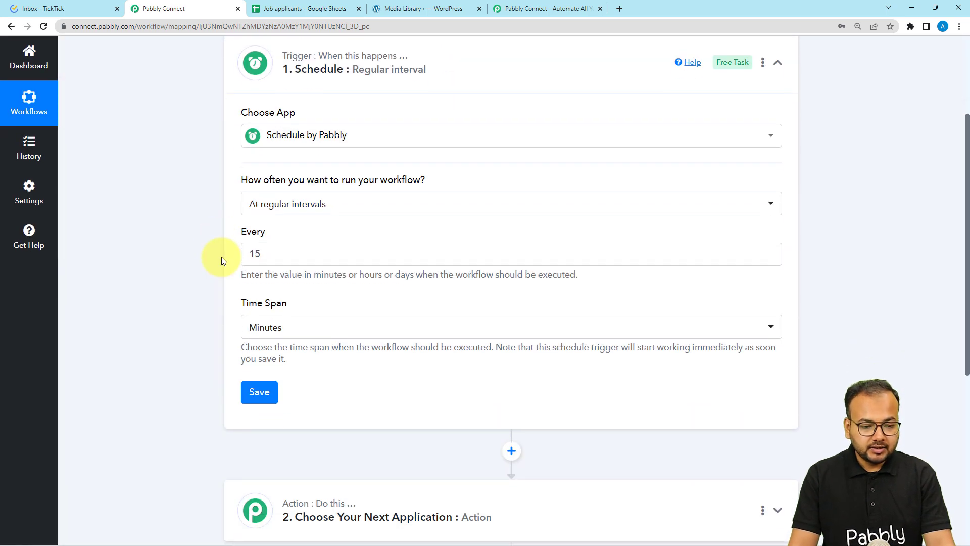
click(314, 213)
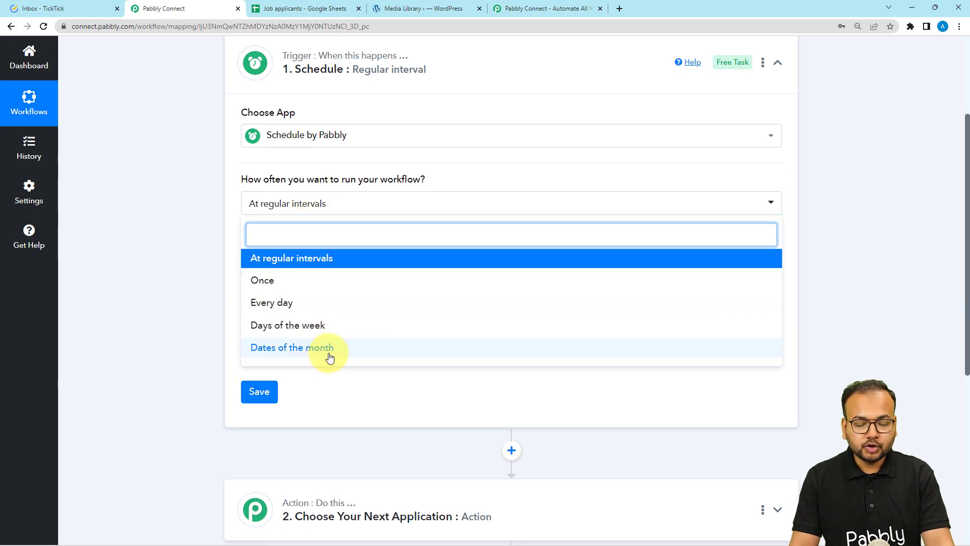
click(312, 302)
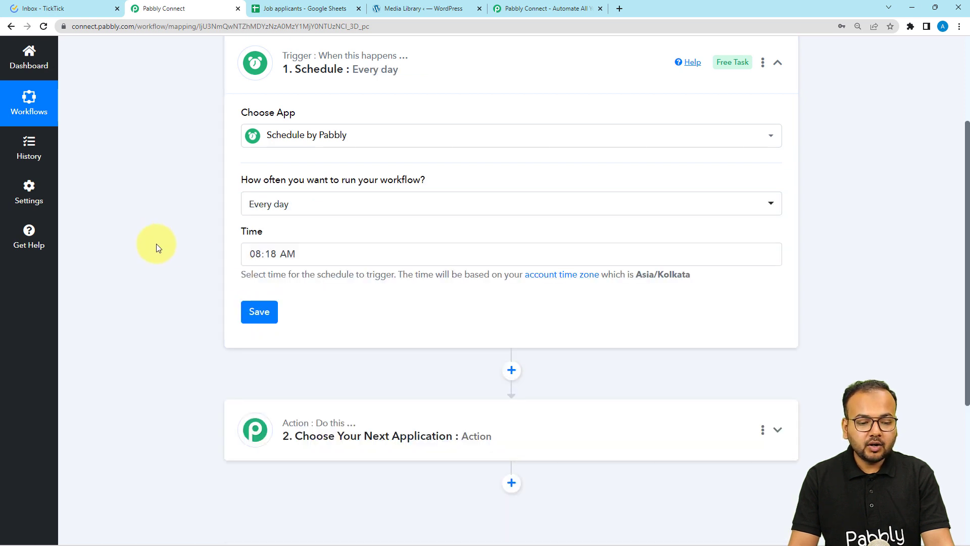
Set the daily schedule's trigger time to 12:00 AM and save the trigger
click(255, 260)
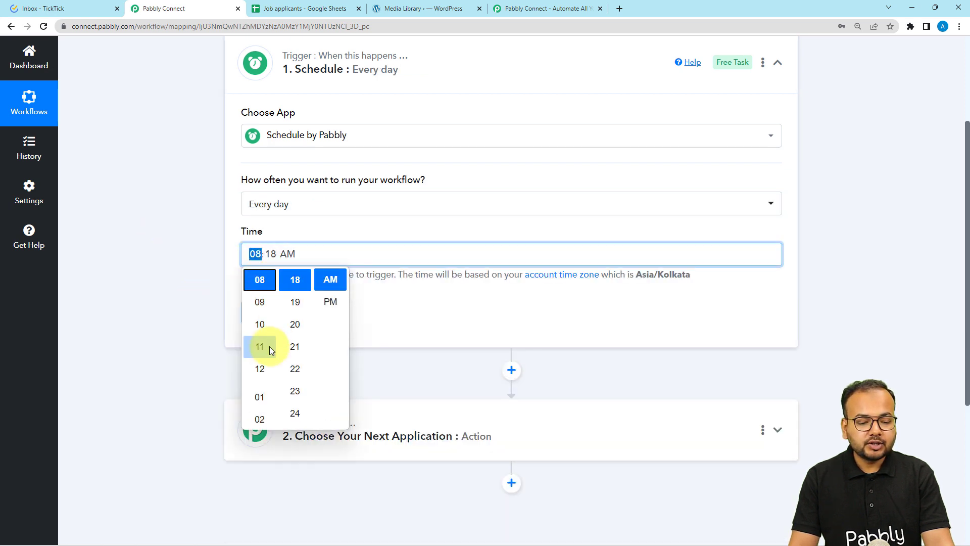
click(260, 364)
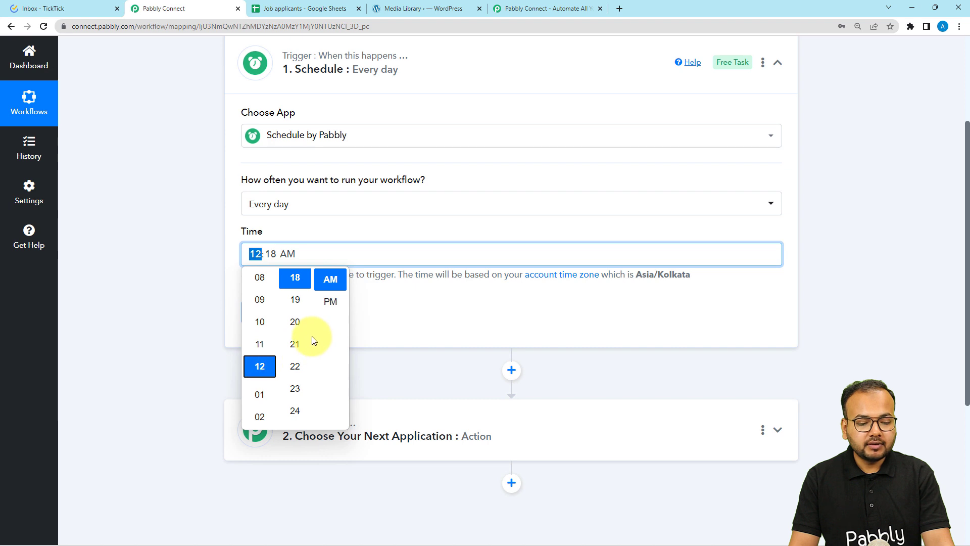
scroll(288, 335, up, 4)
scroll(288, 336, up, 4)
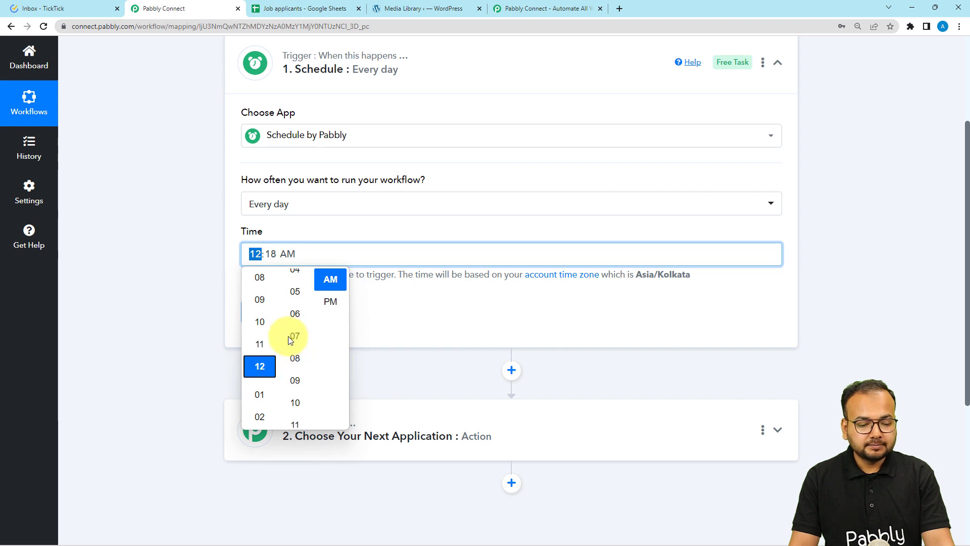
scroll(295, 300, up, 1)
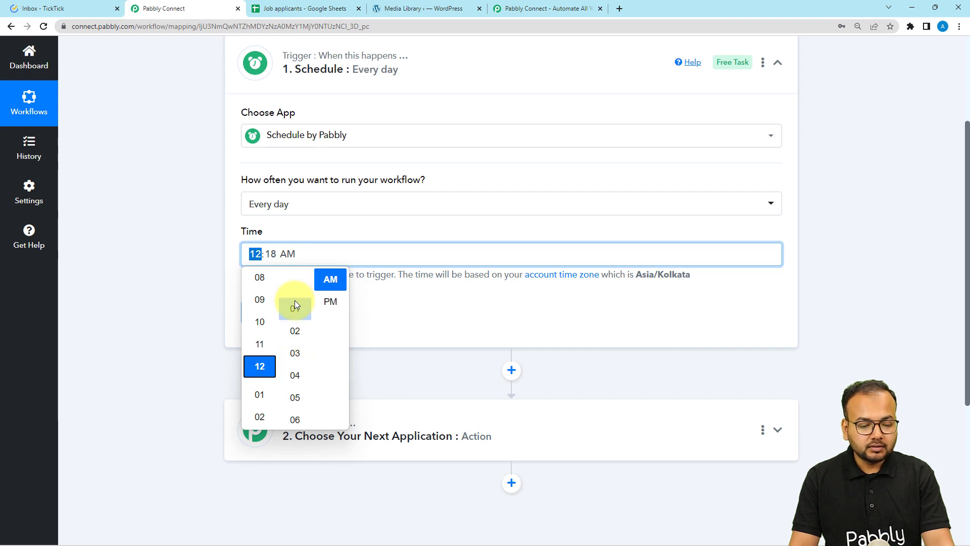
click(295, 280)
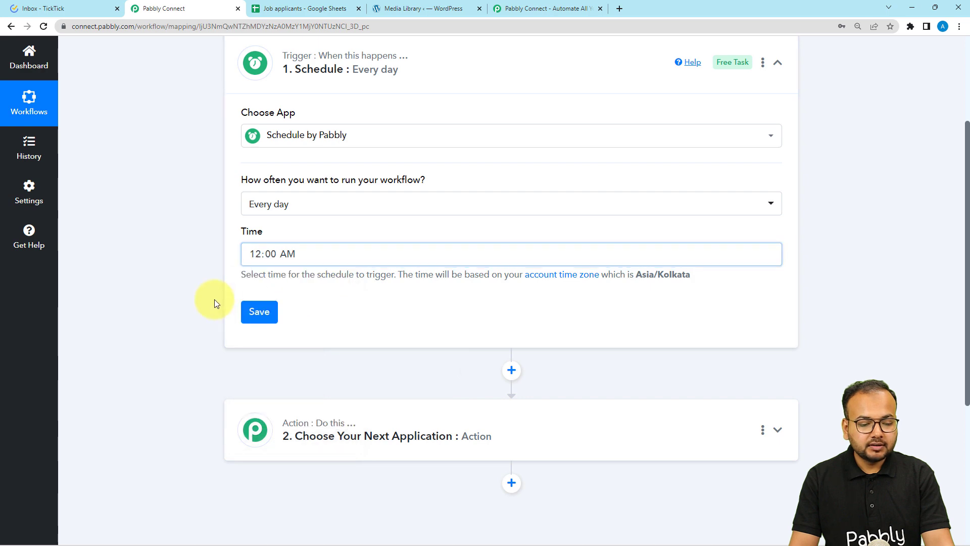
click(259, 312)
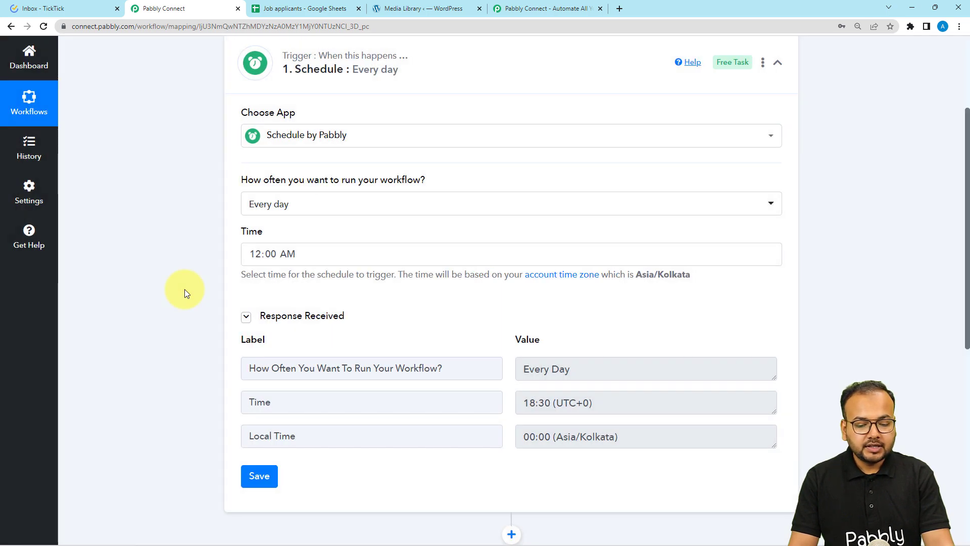
Expand the workflow's action step and review the Names and Resumes columns in the Job applicants spreadsheet
scroll(184, 289, down, 1)
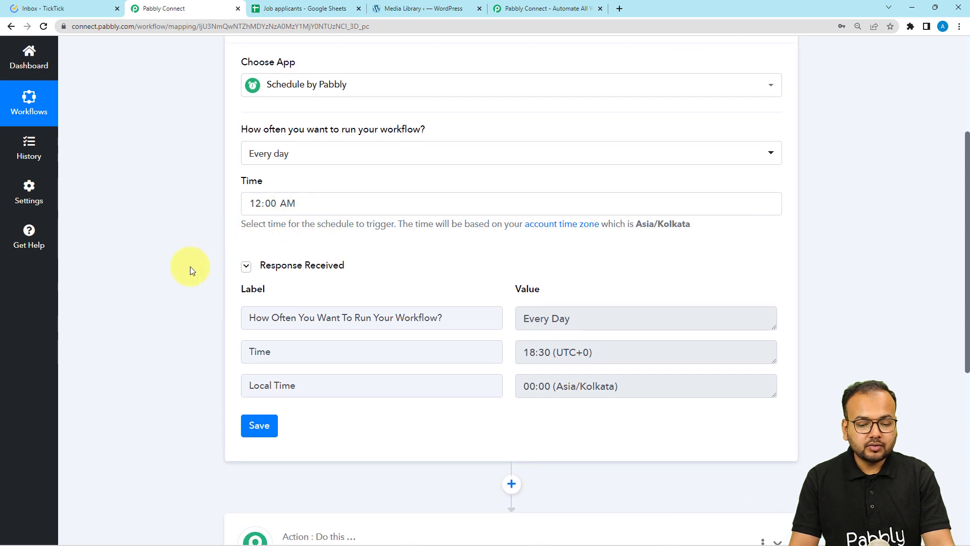
scroll(174, 264, down, 6)
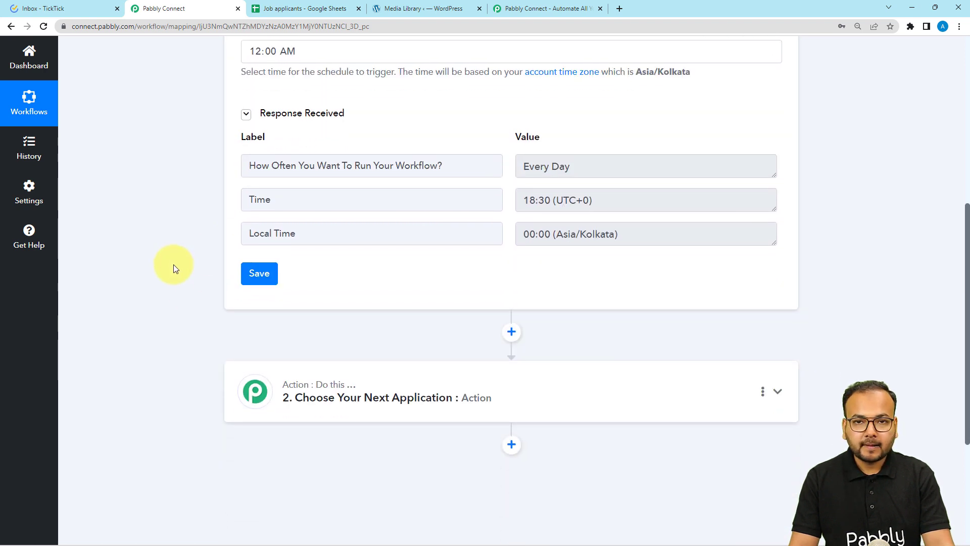
click(404, 245)
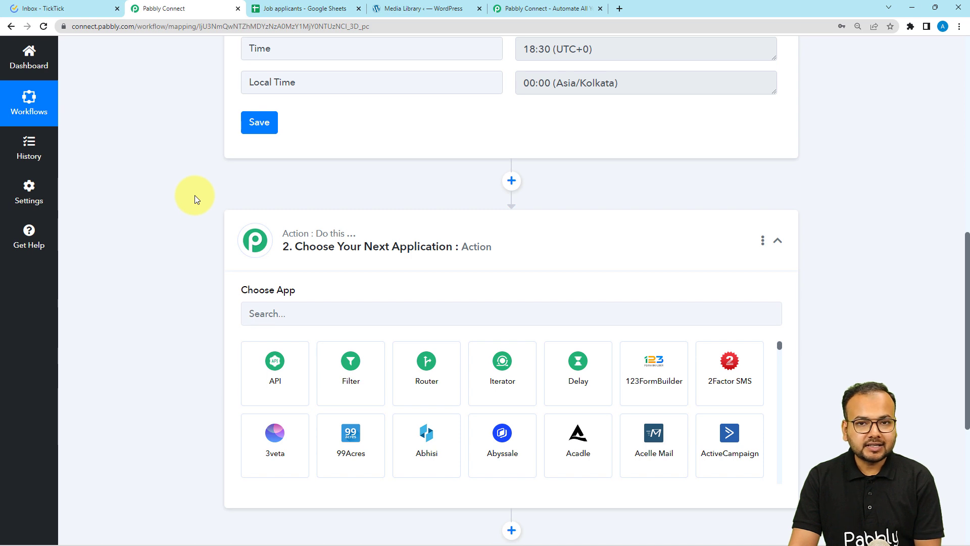
click(287, 9)
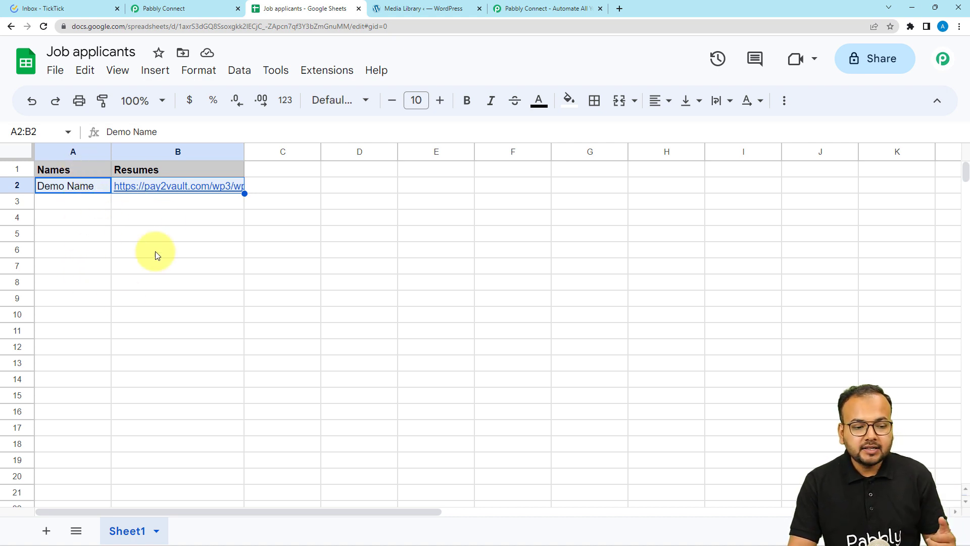
mouse_move(242, 190)
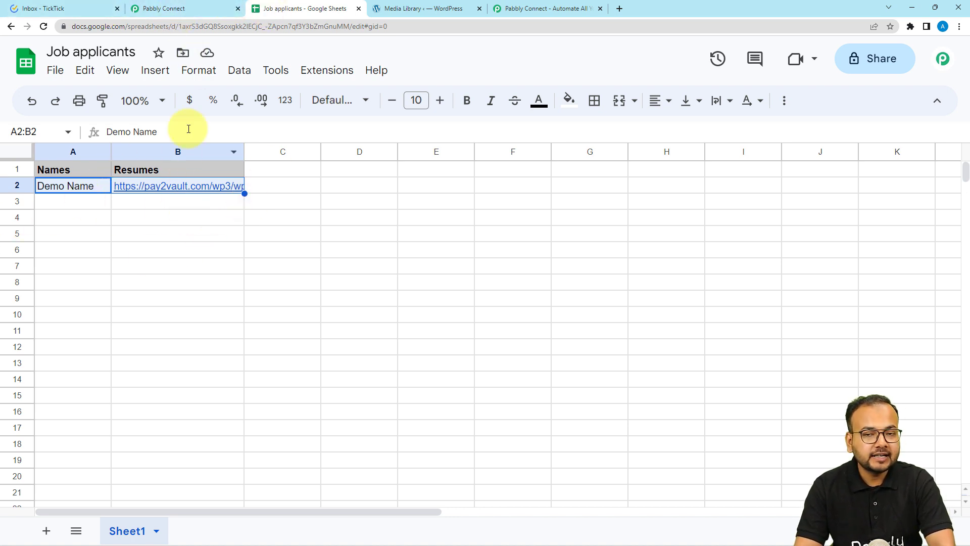
Return to the workflow and set its action to Google Sheets with the Get Row(s) event
click(157, 9)
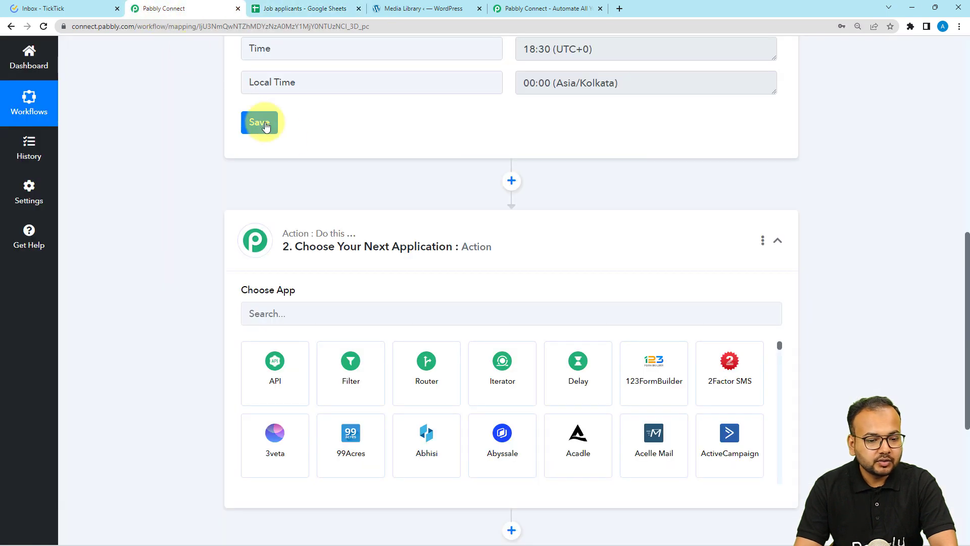
click(324, 318)
text(goo)
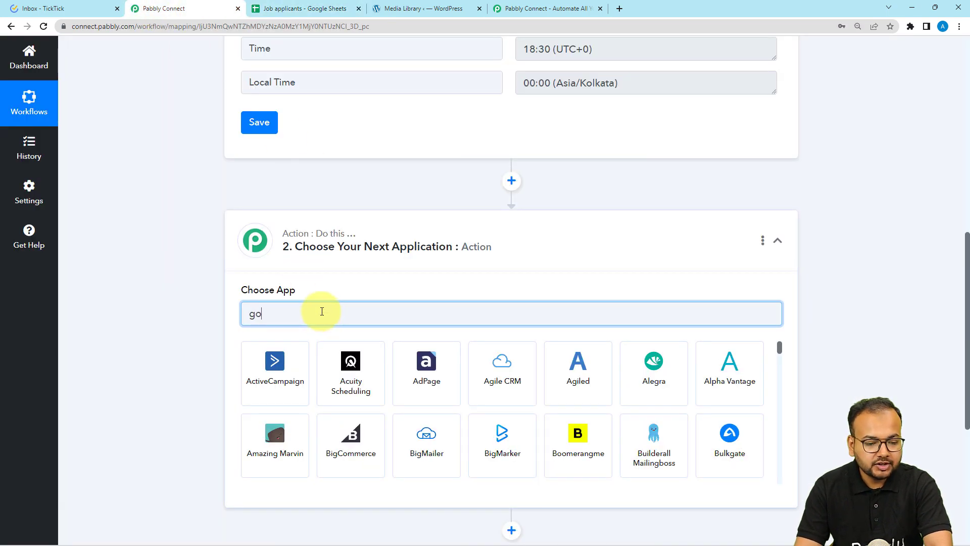
click(646, 441)
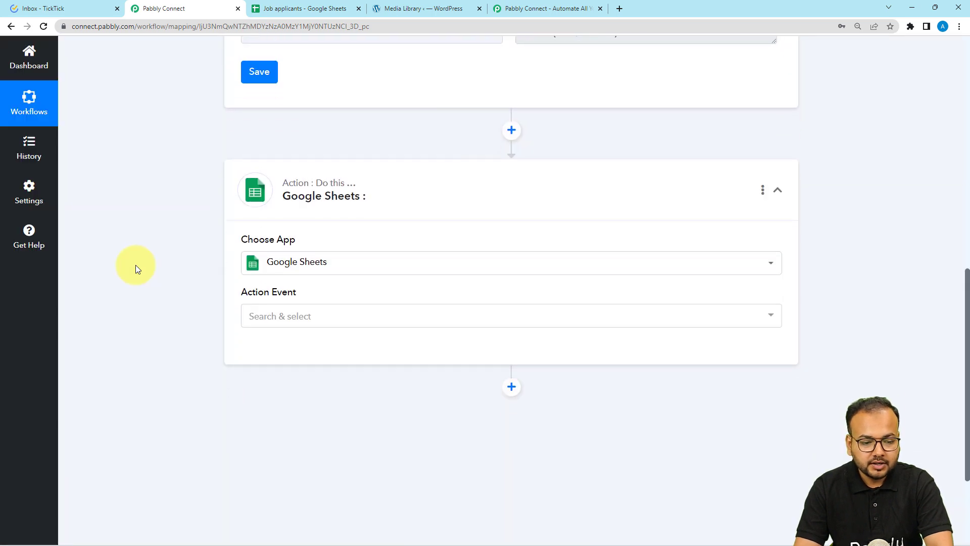
click(265, 220)
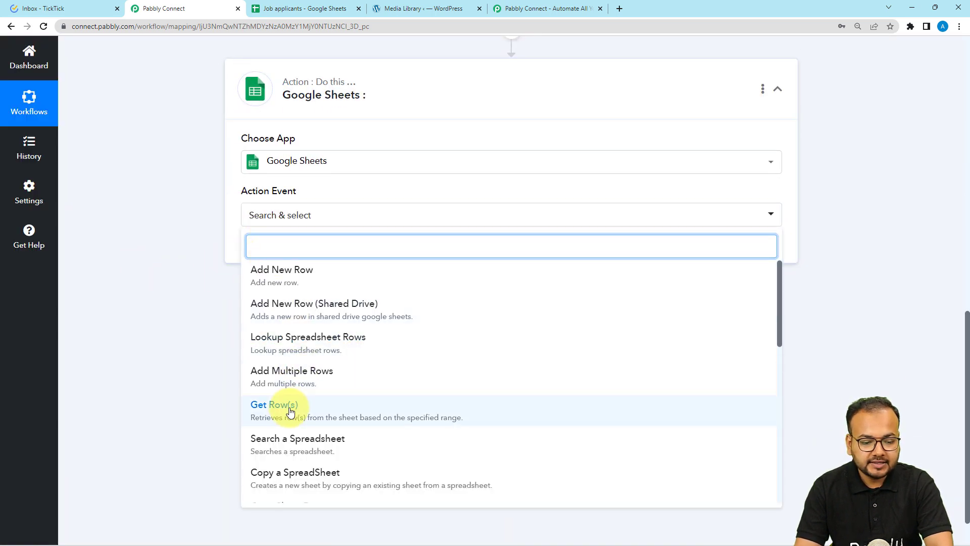
click(285, 405)
Connect Google Sheets through a new connection, signing in with the second listed Google account and granting the requested access
click(266, 254)
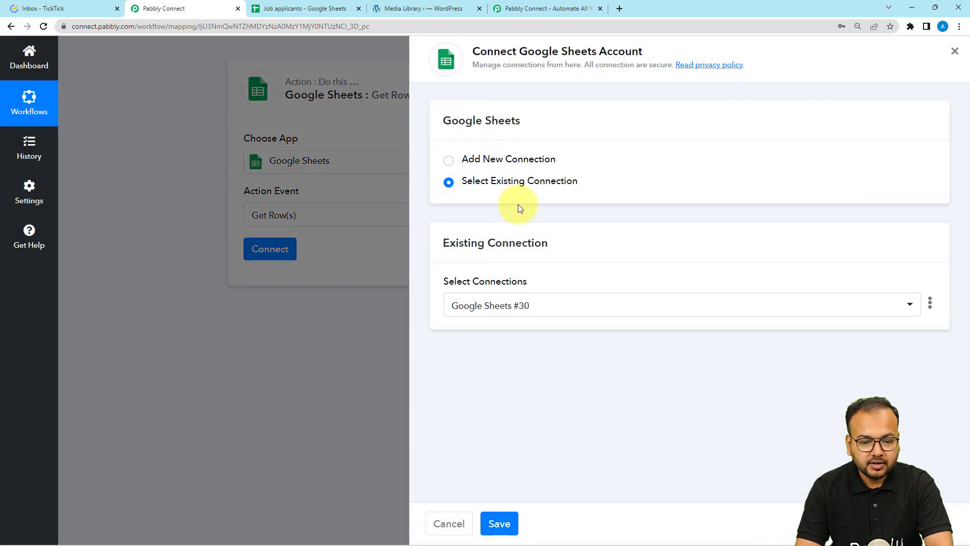
click(449, 161)
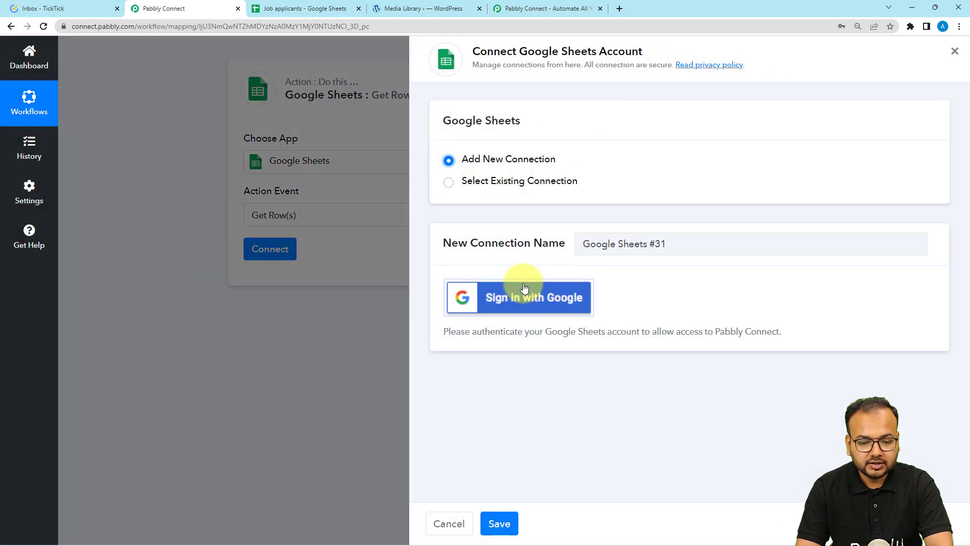
click(522, 299)
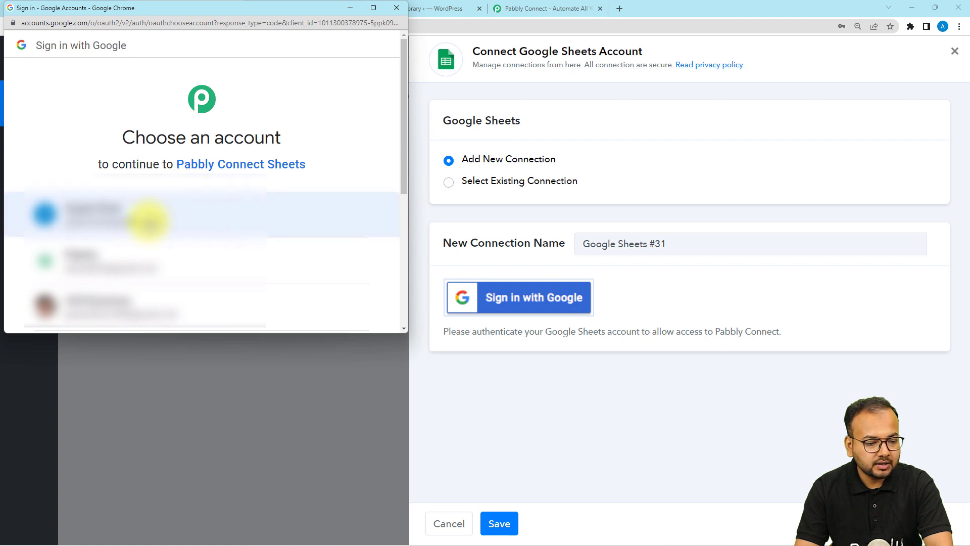
click(126, 263)
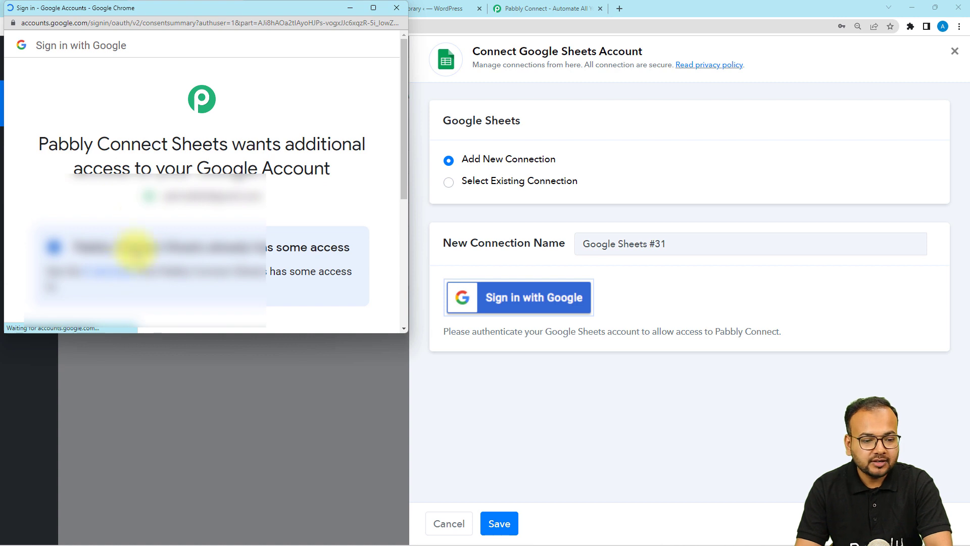
scroll(142, 207, down, 3)
scroll(145, 202, down, 1)
click(223, 265)
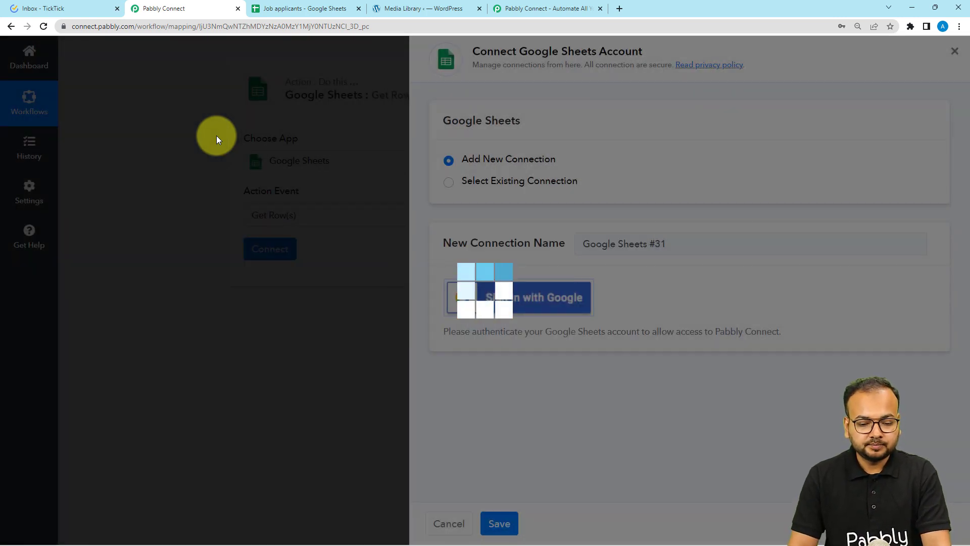
Check the Get Row(s) action's selected spreadsheet and sheet against the Job applicants Google Sheet and its Sheet1
scroll(216, 135, down, 2)
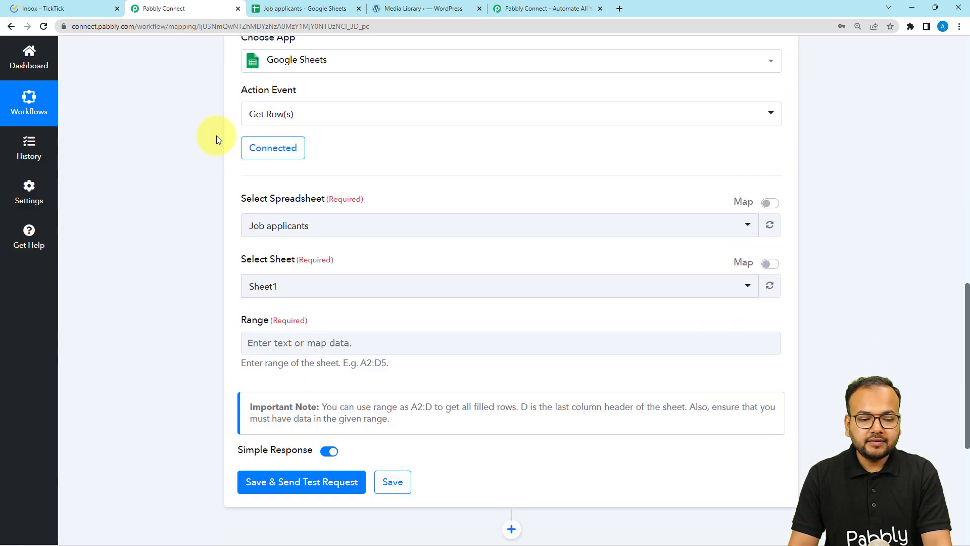
scroll(216, 136, down, 2)
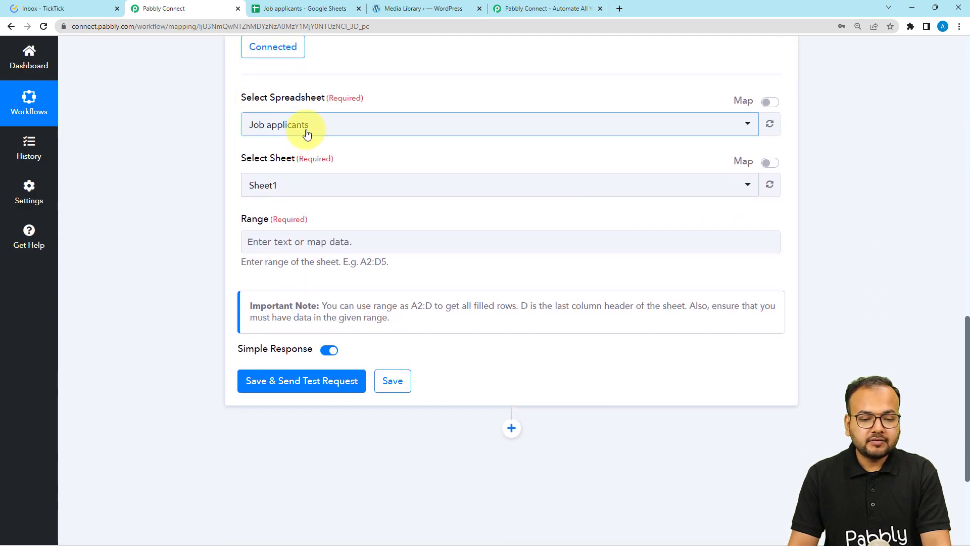
click(337, 135)
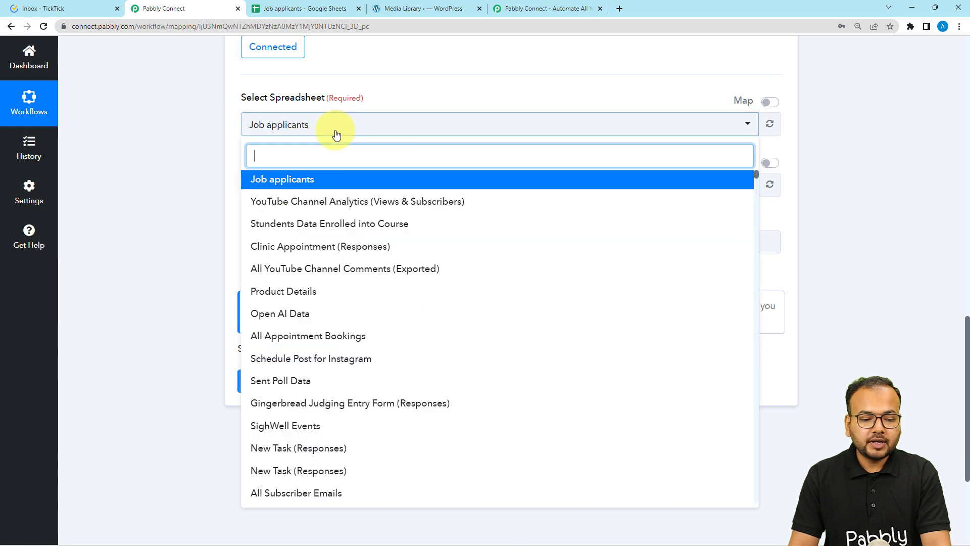
click(177, 223)
click(293, 10)
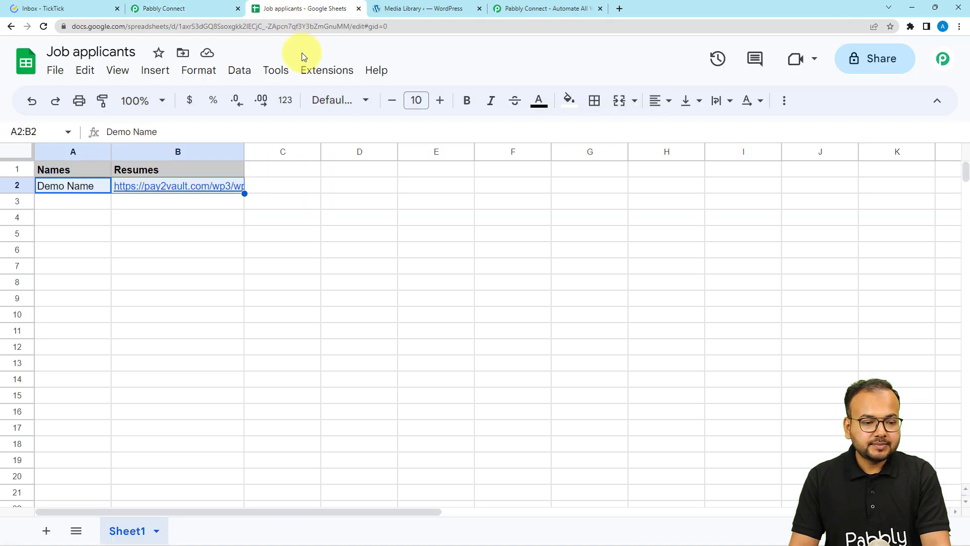
click(177, 9)
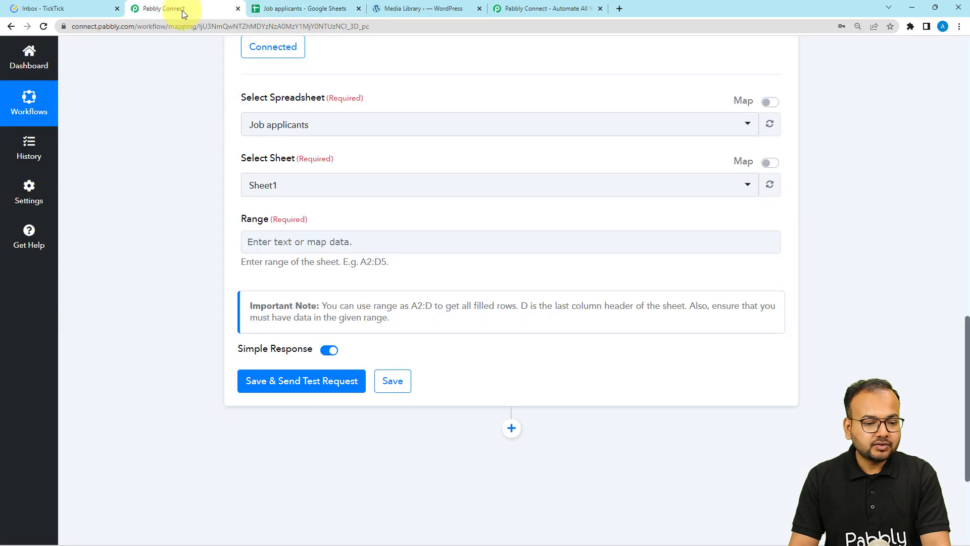
scroll(238, 160, down, 1)
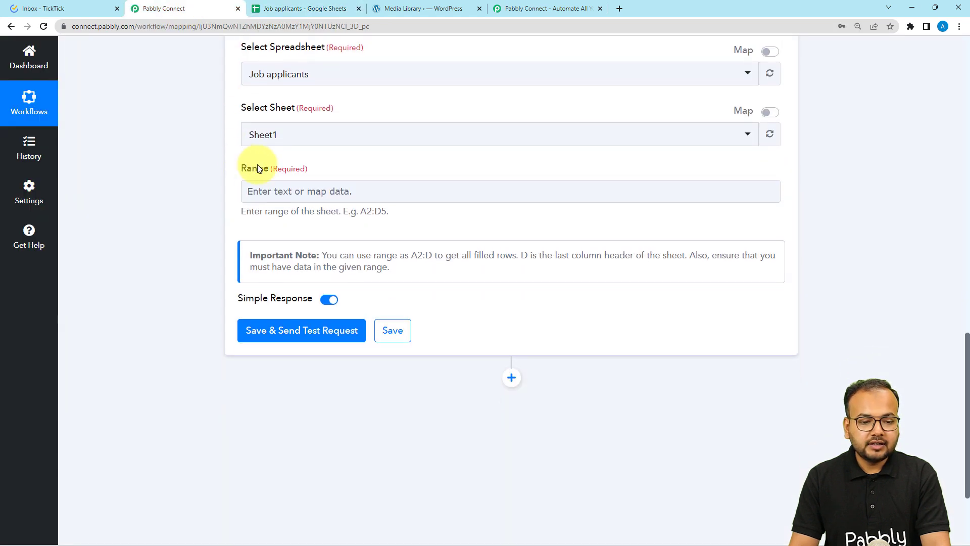
click(310, 9)
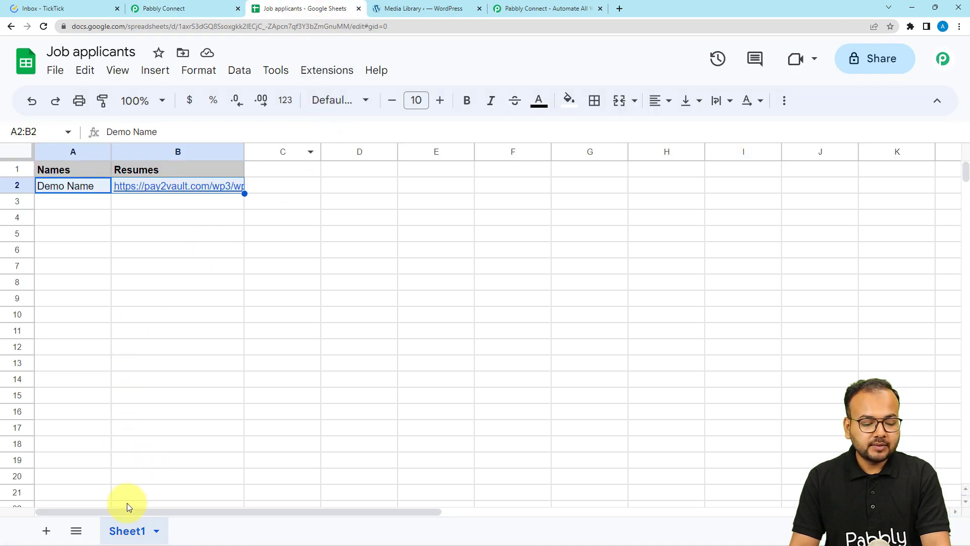
click(151, 9)
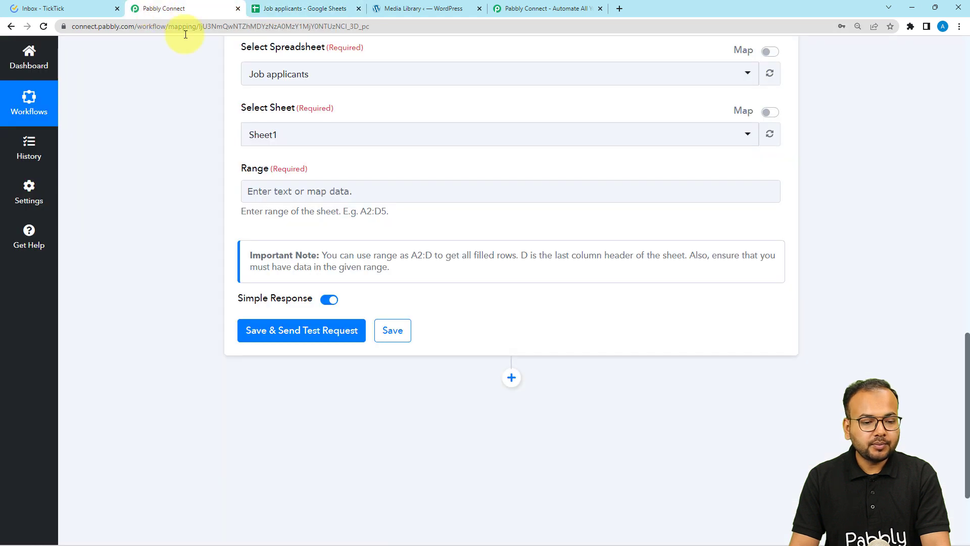
Copy the reference A2:B2 for the first applicant row's cells from the spreadsheet and enter it as the action's Range
click(259, 194)
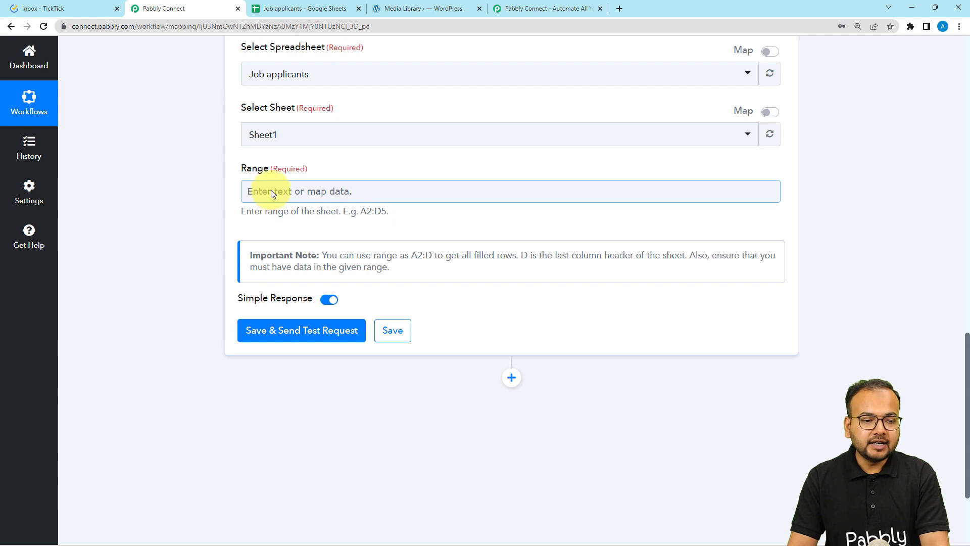
click(298, 9)
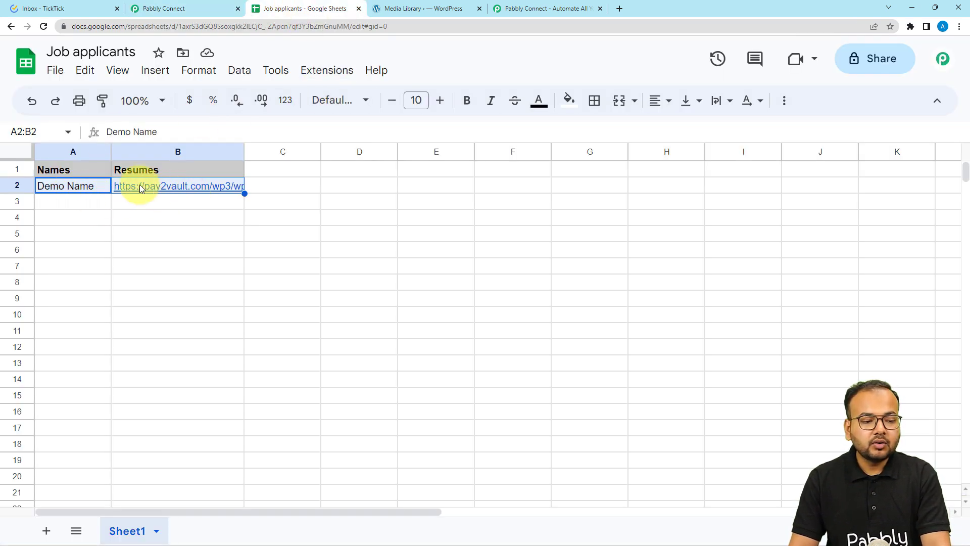
click(54, 191)
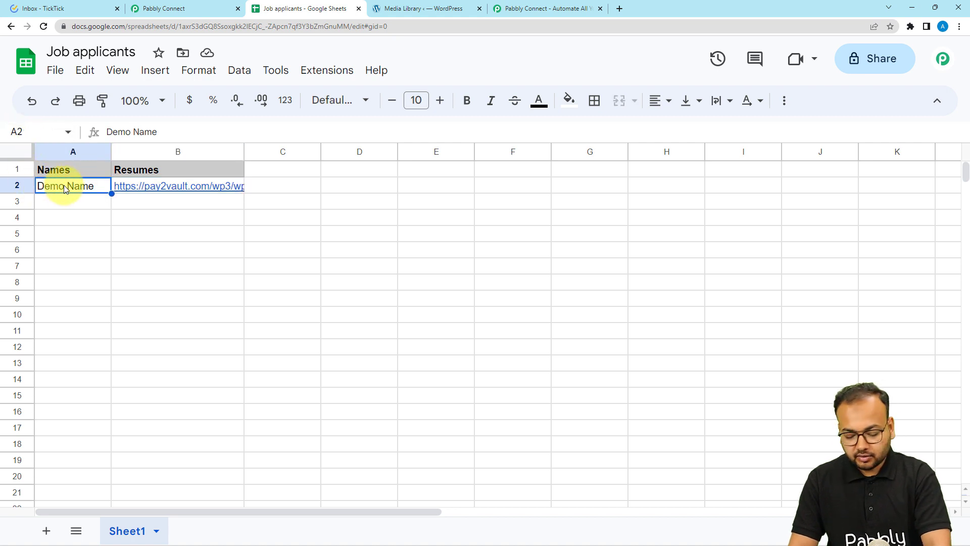
key(shift+Right)
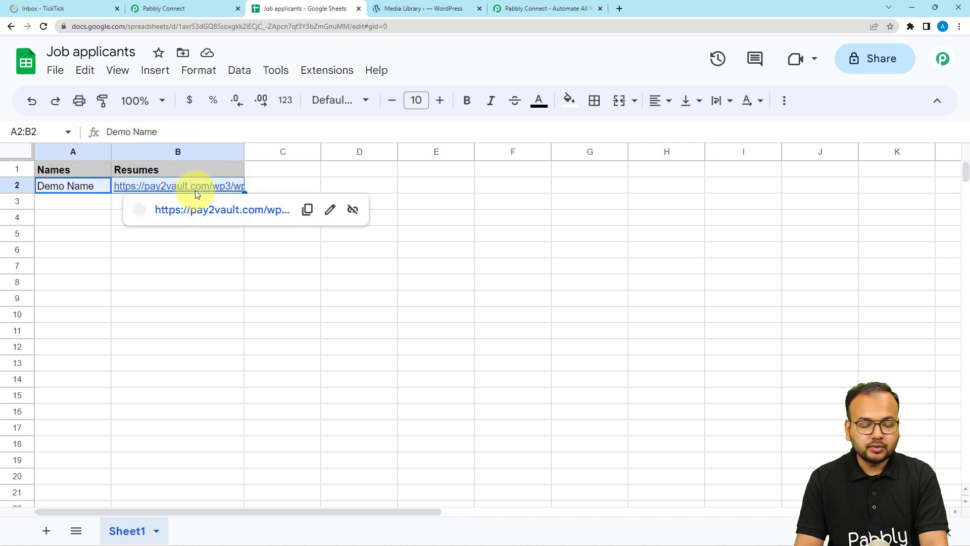
click(15, 133)
drag(15, 137, 10, 136)
key(ctrl+c)
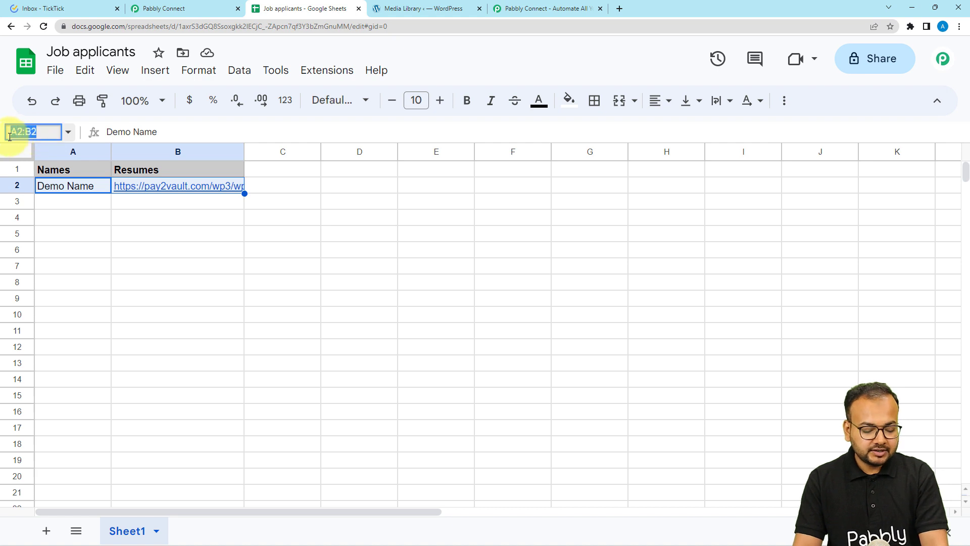
click(157, 9)
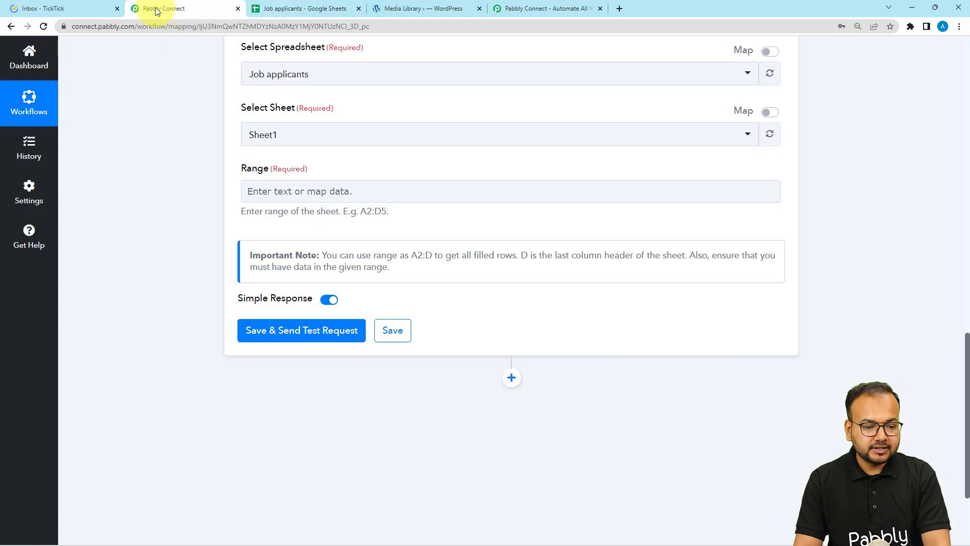
click(269, 183)
key(ctrl+v)
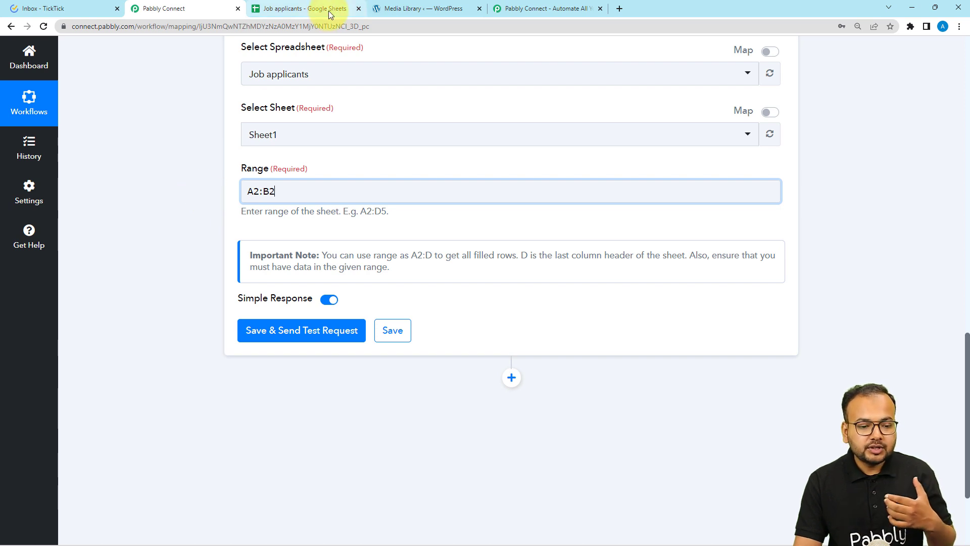
Shorten the Range to A2:B, then save the Google Sheets action and send a test request
mouse_move(328, 10)
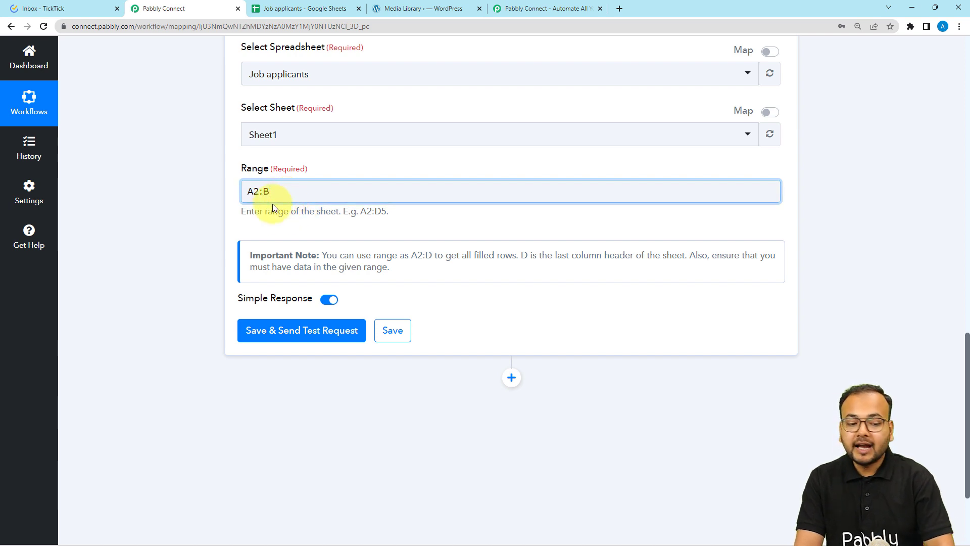
click(202, 234)
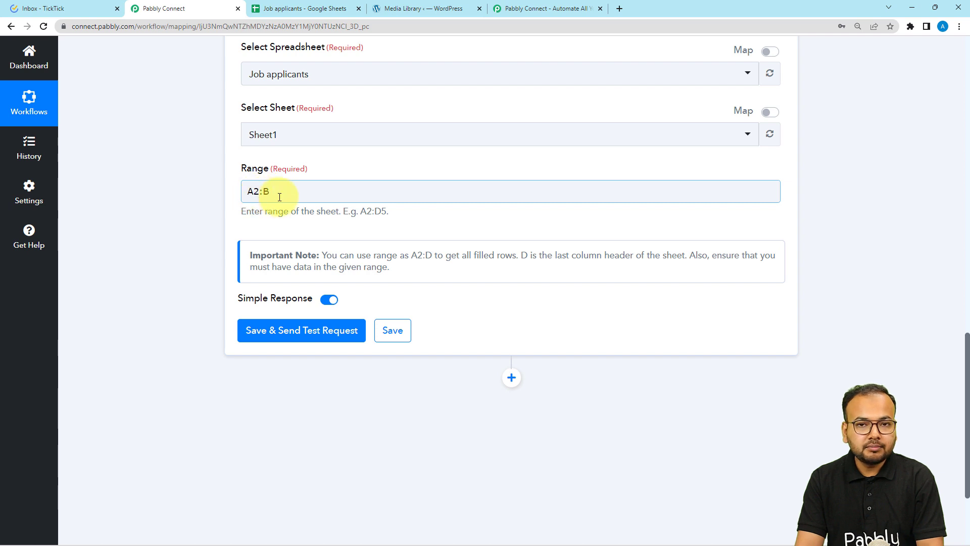
click(325, 10)
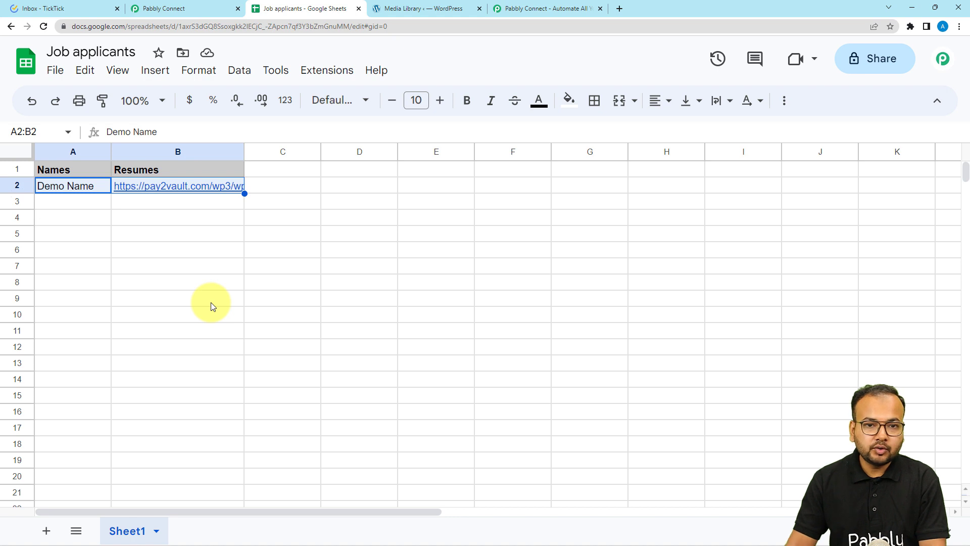
click(175, 16)
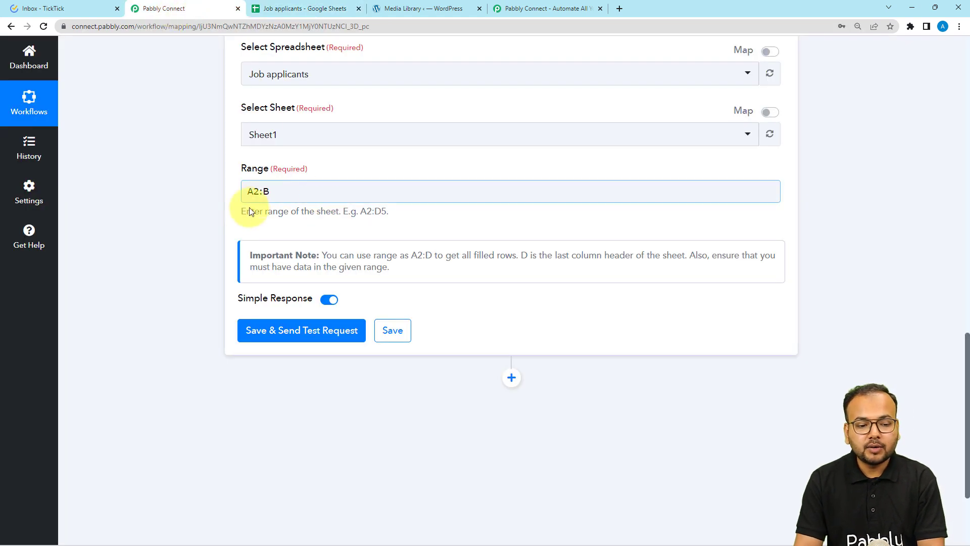
click(254, 333)
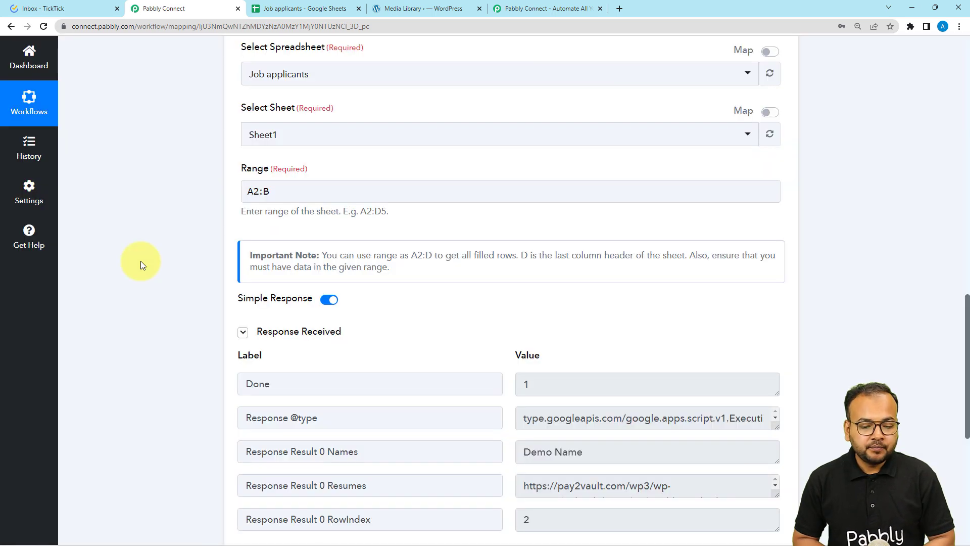
Review the applicant name in the received response and enlarge the Resumes value to read the full link
scroll(140, 261, down, 3)
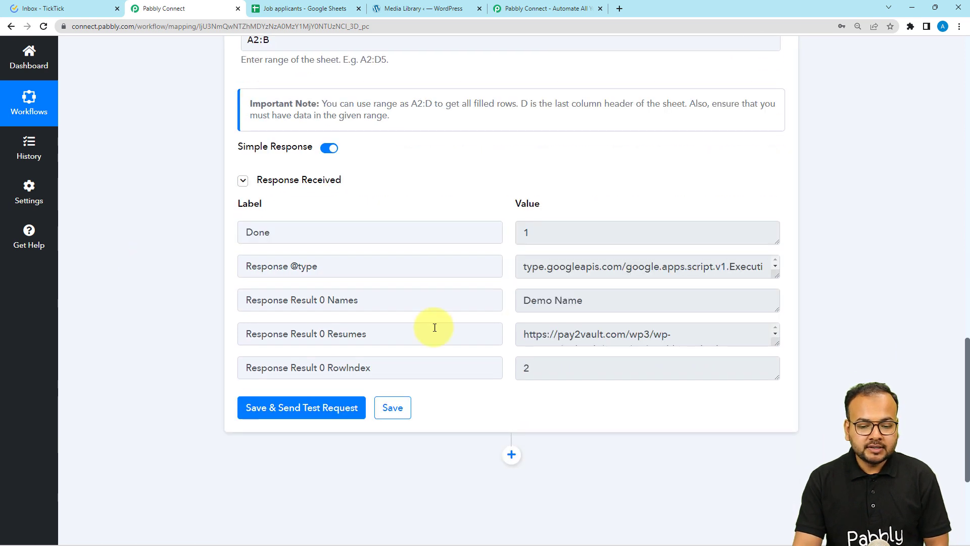
click(595, 301)
key(ctrl+a)
drag(777, 344, 777, 393)
drag(725, 377, 505, 341)
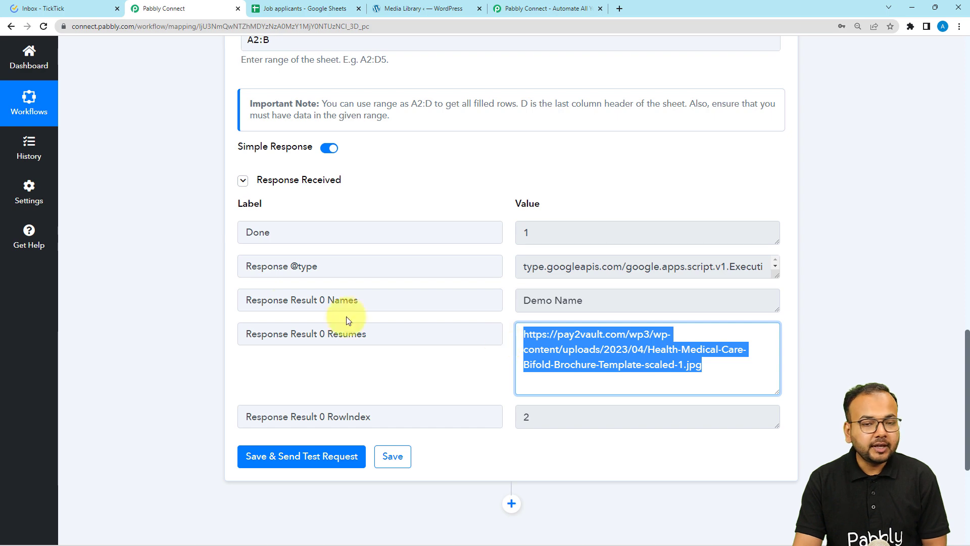
Add an action step after Google Sheets using TickTick with the Create a Task event
scroll(175, 296, down, 2)
scroll(175, 296, down, 3)
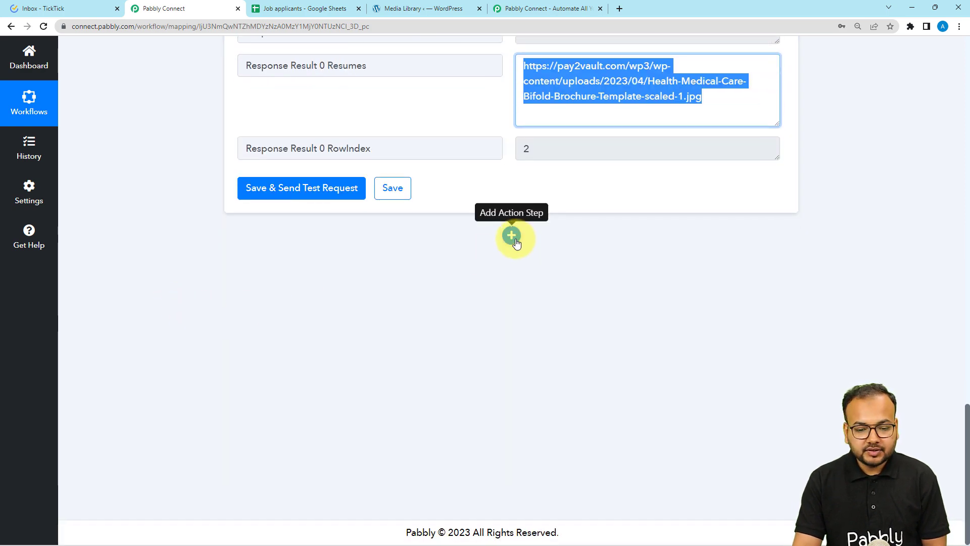
click(516, 239)
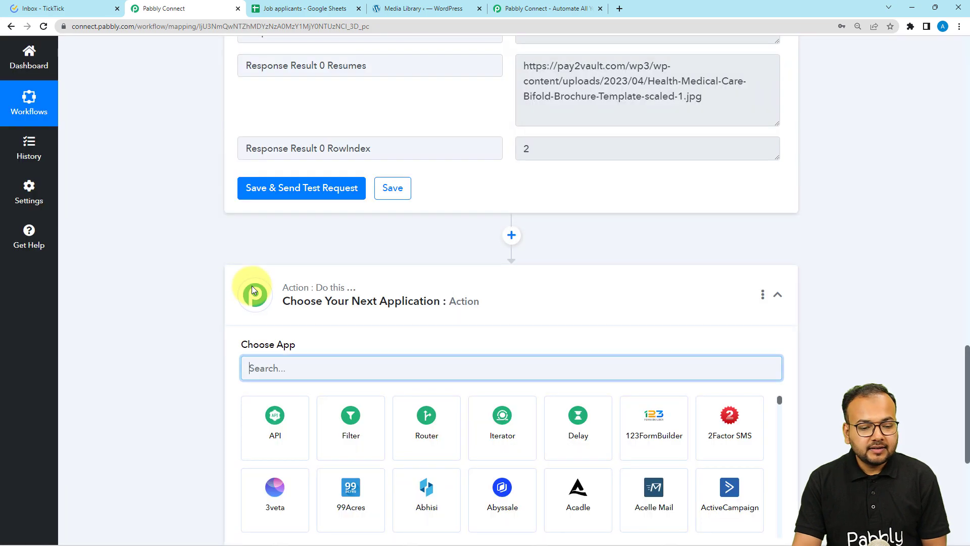
text(t)
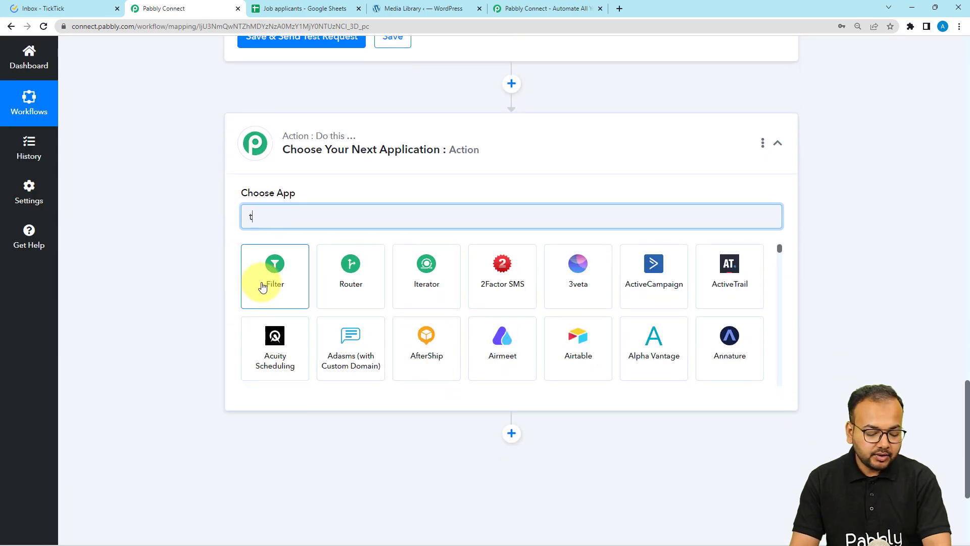
text(ick)
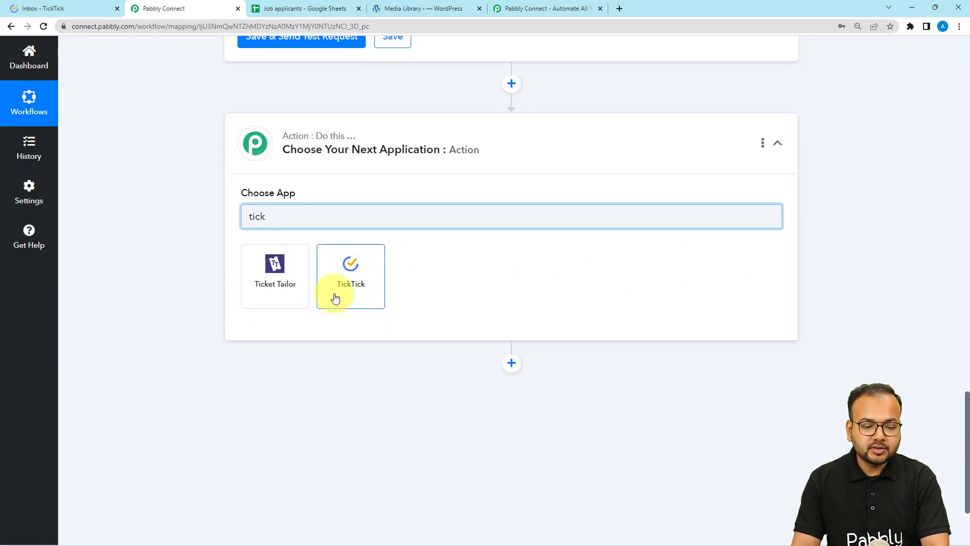
click(335, 296)
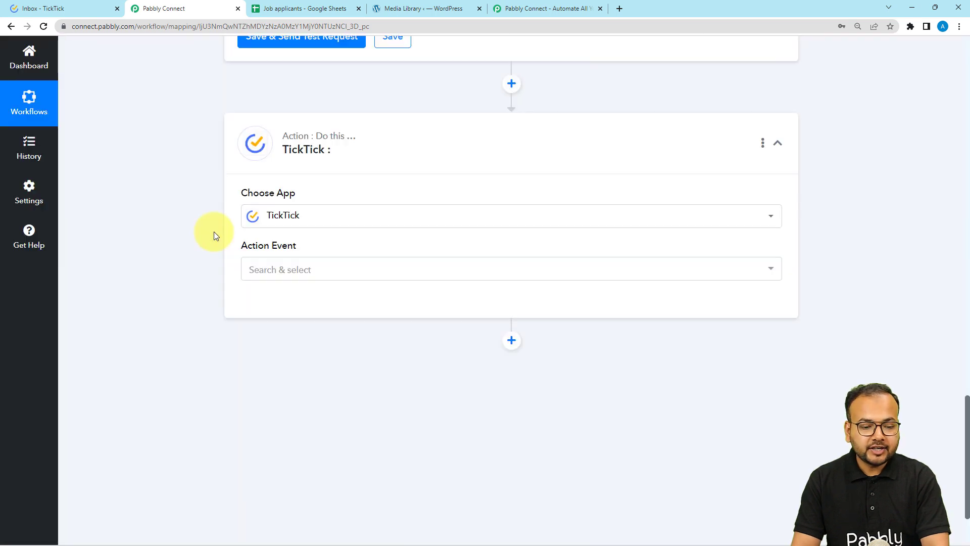
scroll(243, 235, down, 2)
click(292, 175)
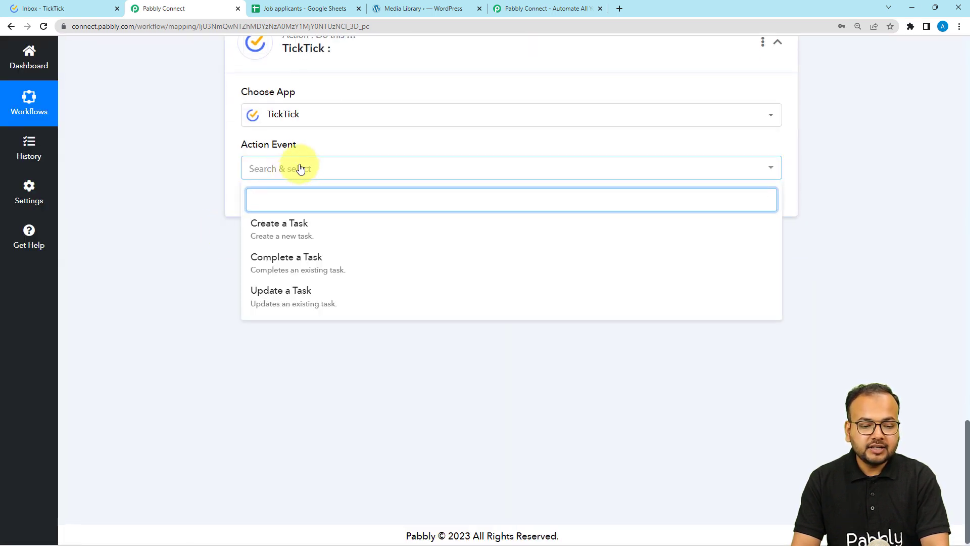
click(297, 222)
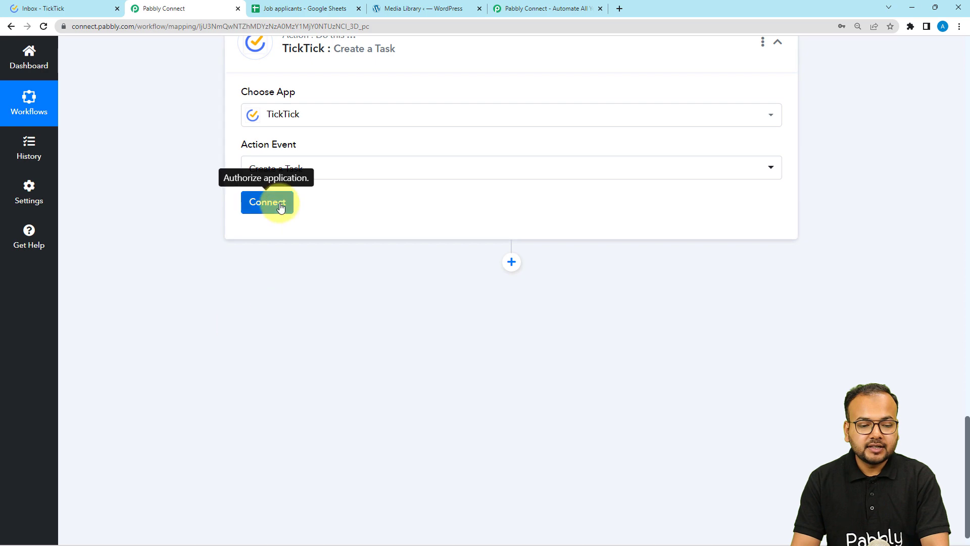
Connect TickTick through a new connection and allow Pabbly Connect to access the account
click(269, 202)
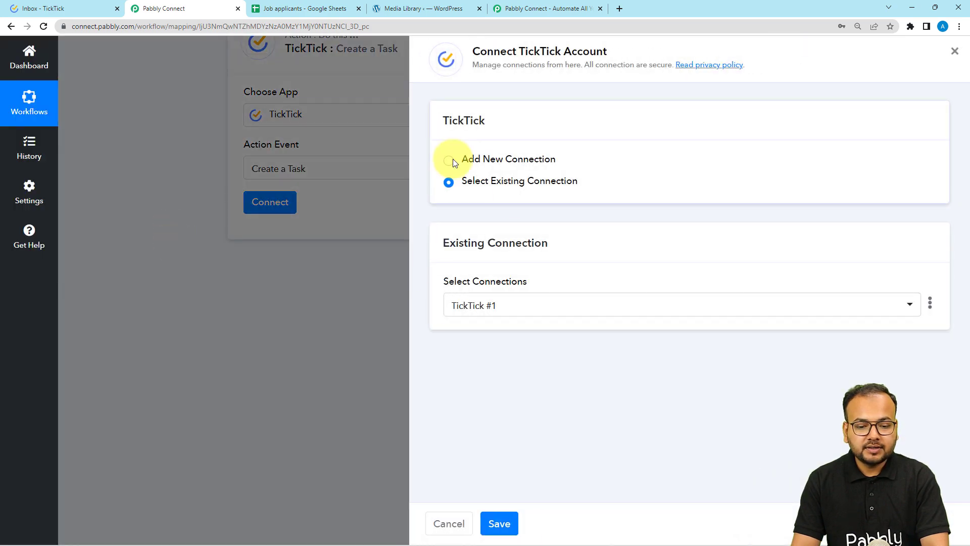
click(455, 159)
click(497, 298)
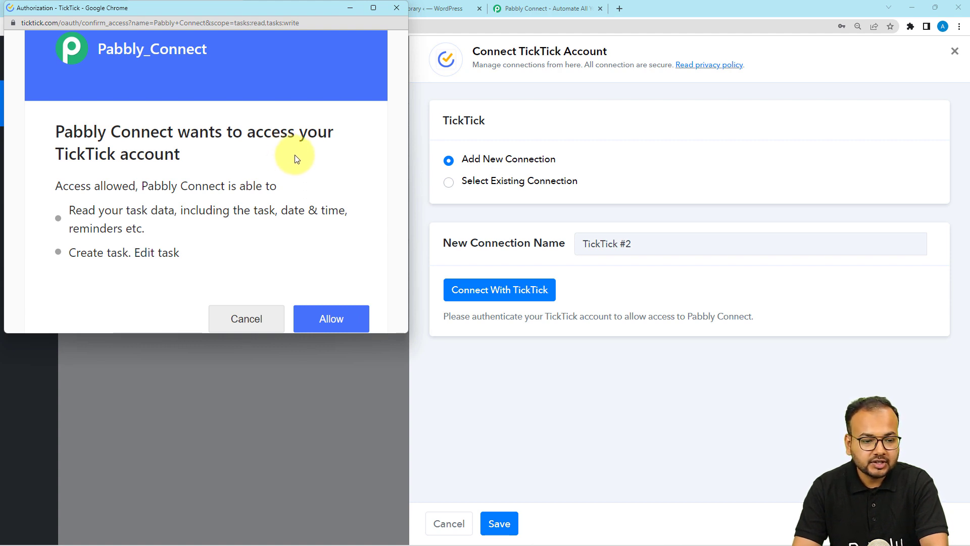
drag(251, 140, 325, 162)
click(332, 313)
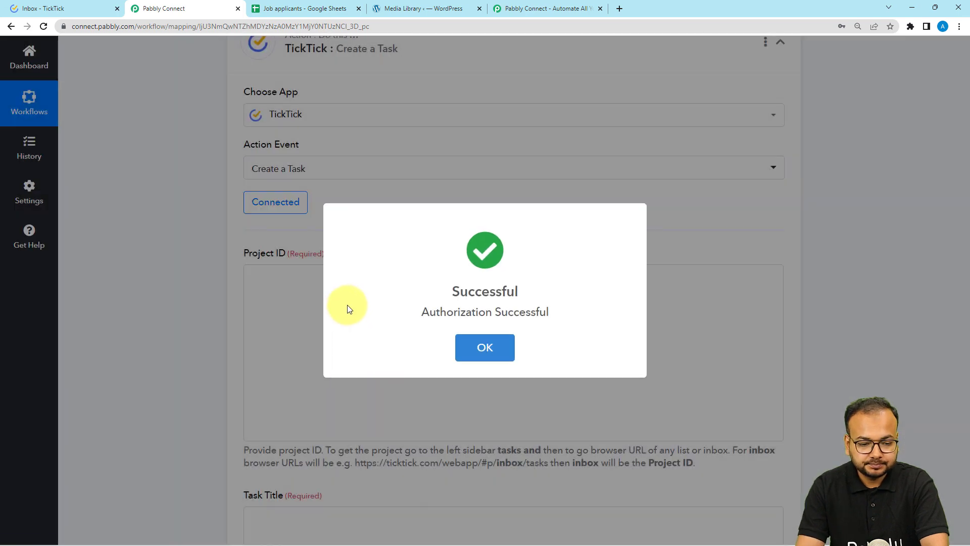
Read the Project ID instructions, then switch to TickTick and select the inbox part of the Inbox page's URL
scroll(129, 259, down, 2)
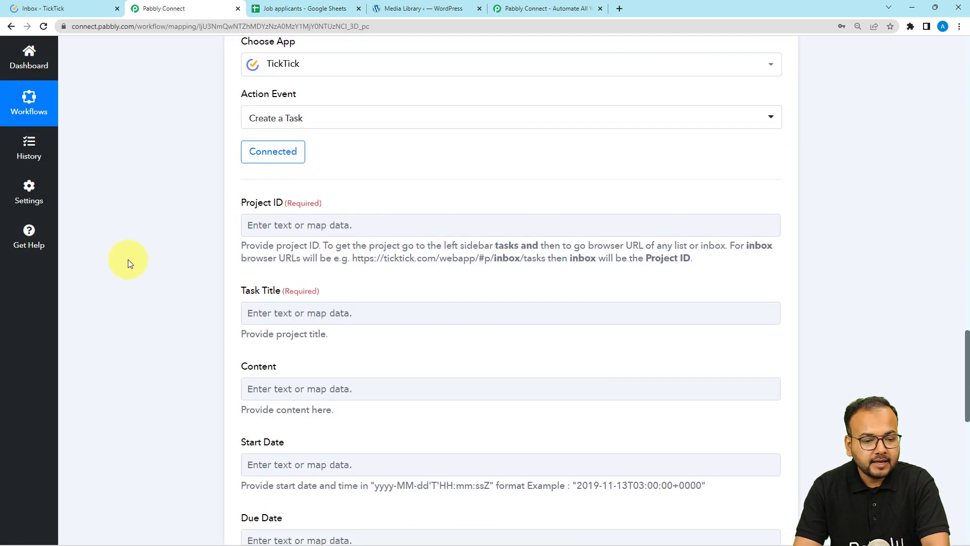
click(249, 175)
click(292, 201)
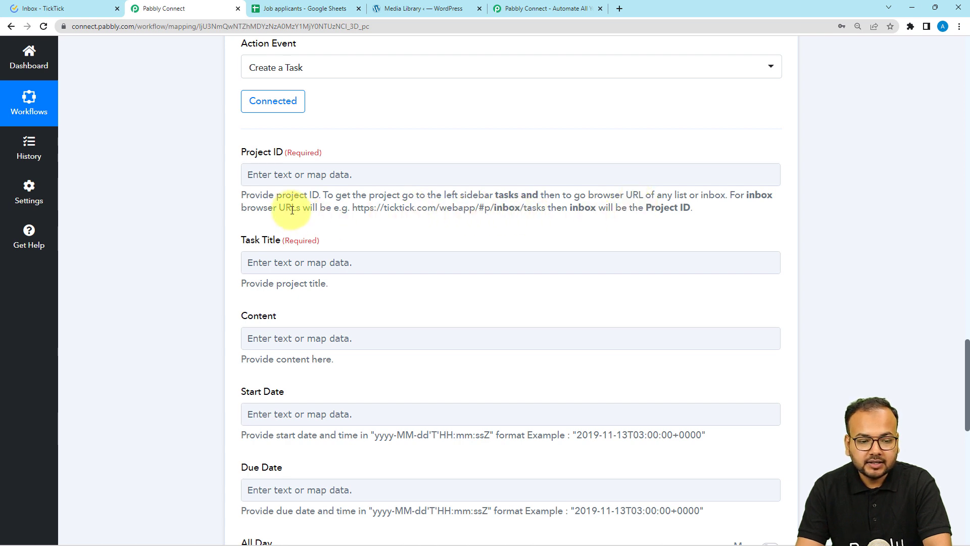
drag(280, 208, 522, 210)
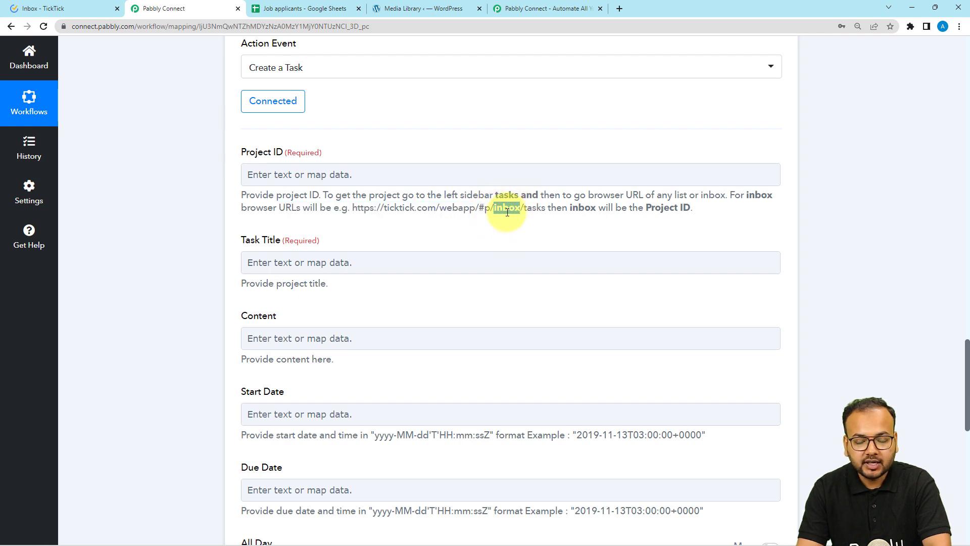
click(81, 7)
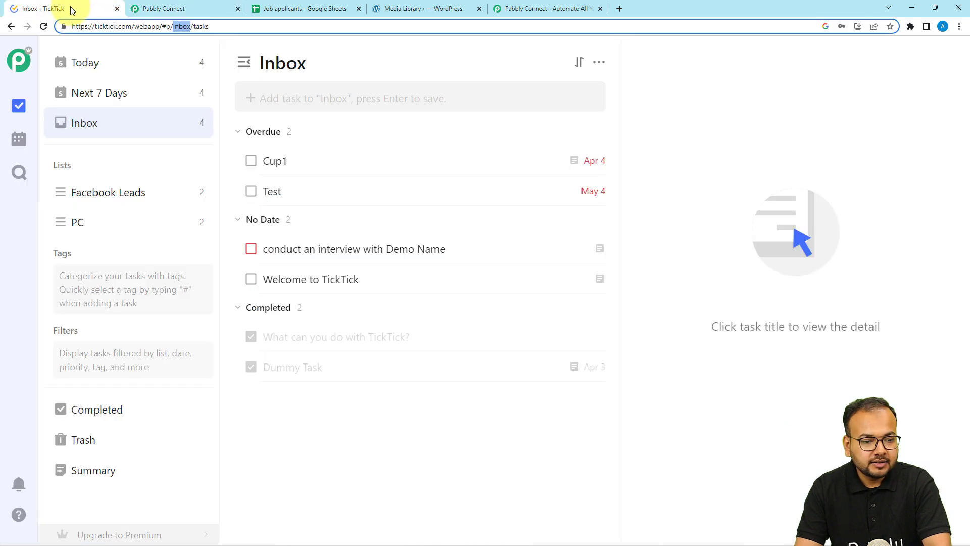
click(678, 408)
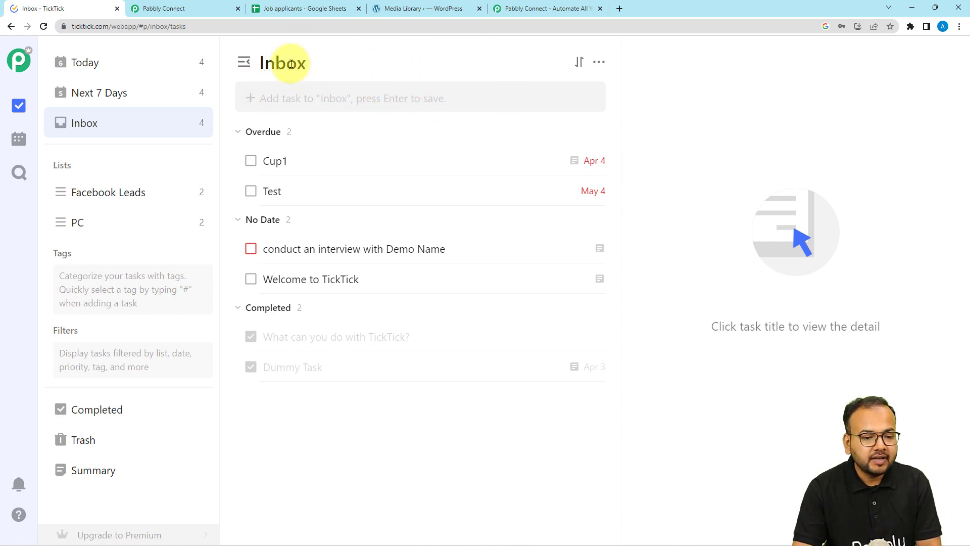
click(200, 27)
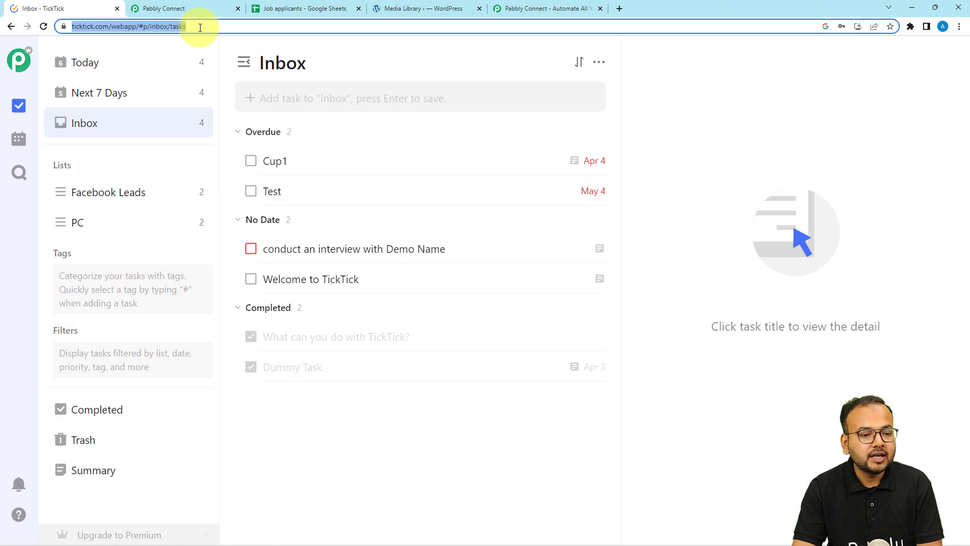
double_click(160, 27)
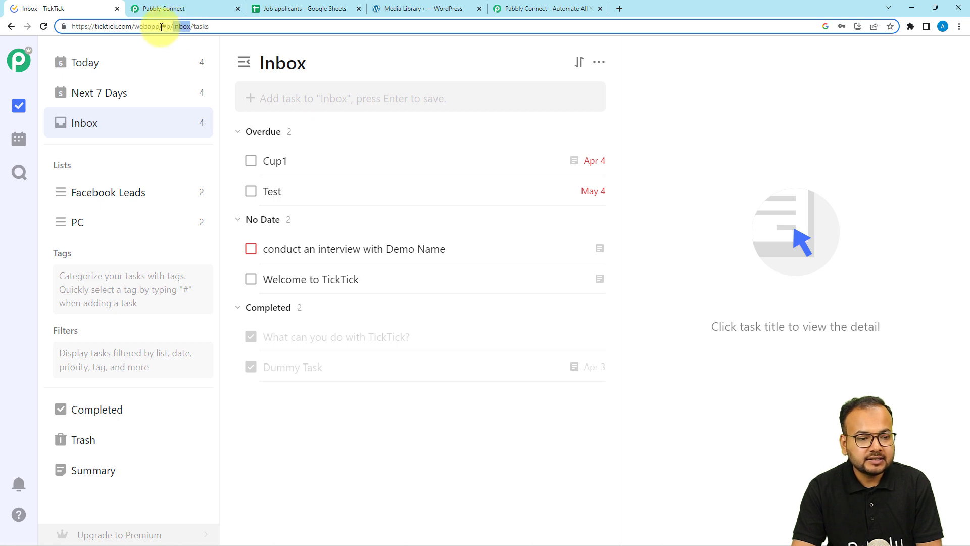
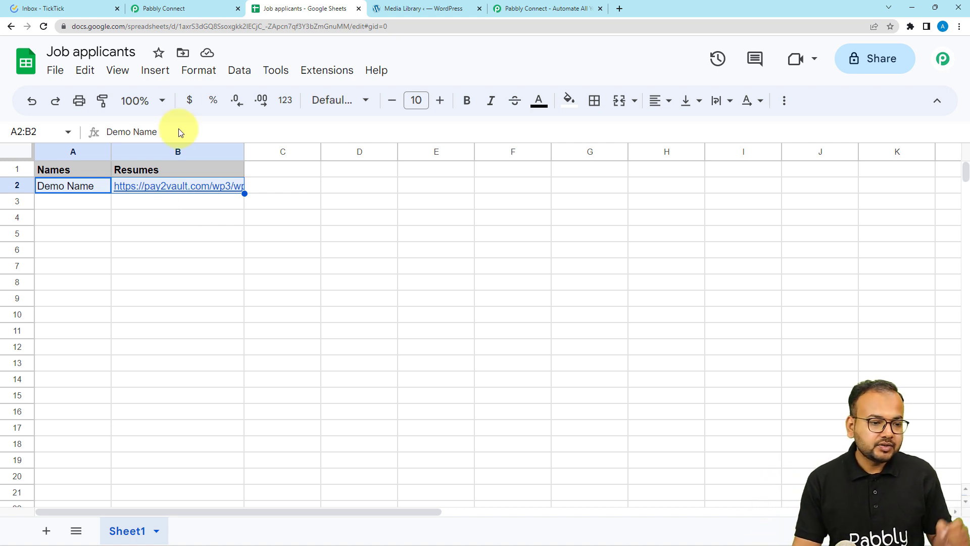
Complete the Task Title "Schedule an interview with" by mapping the Response Result 0 Names value from Google Sheets after it
click(107, 9)
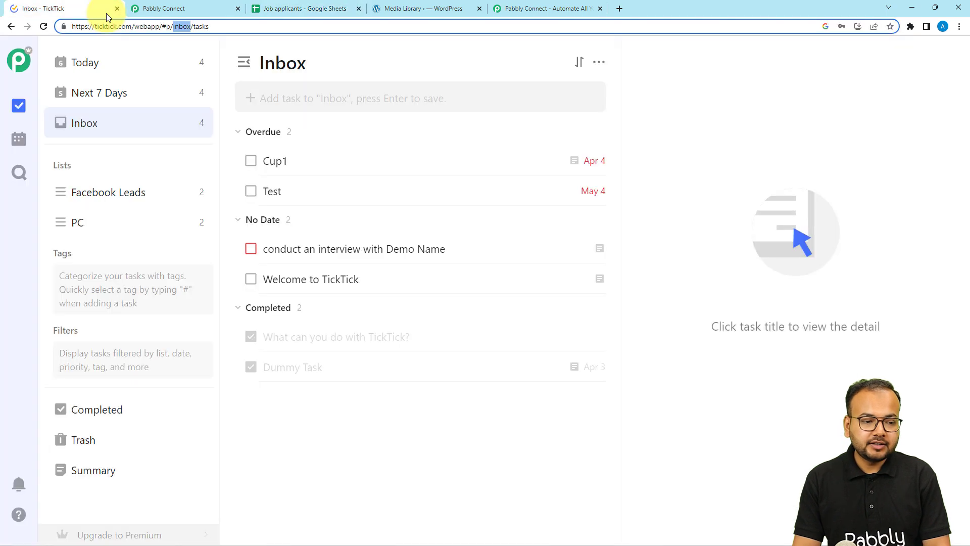
click(162, 7)
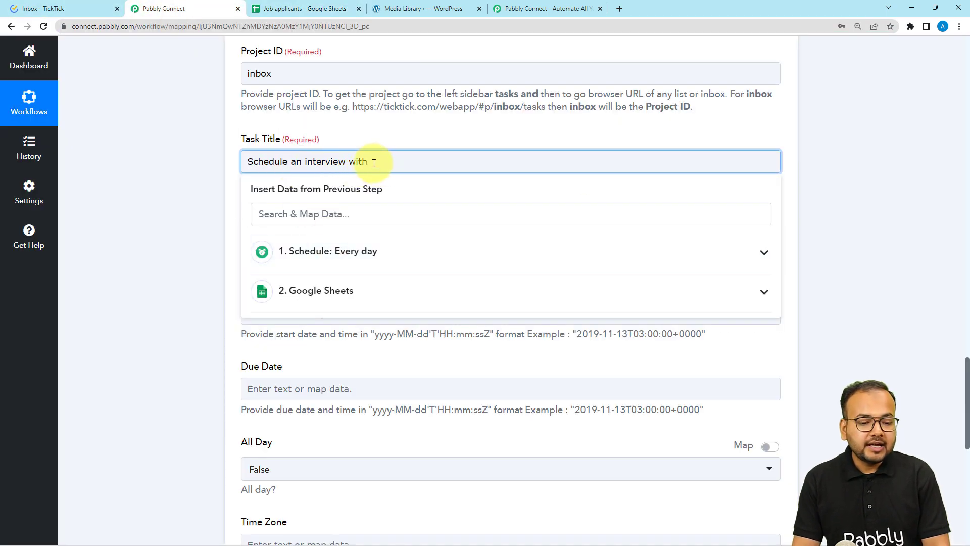
scroll(191, 235, up, 4)
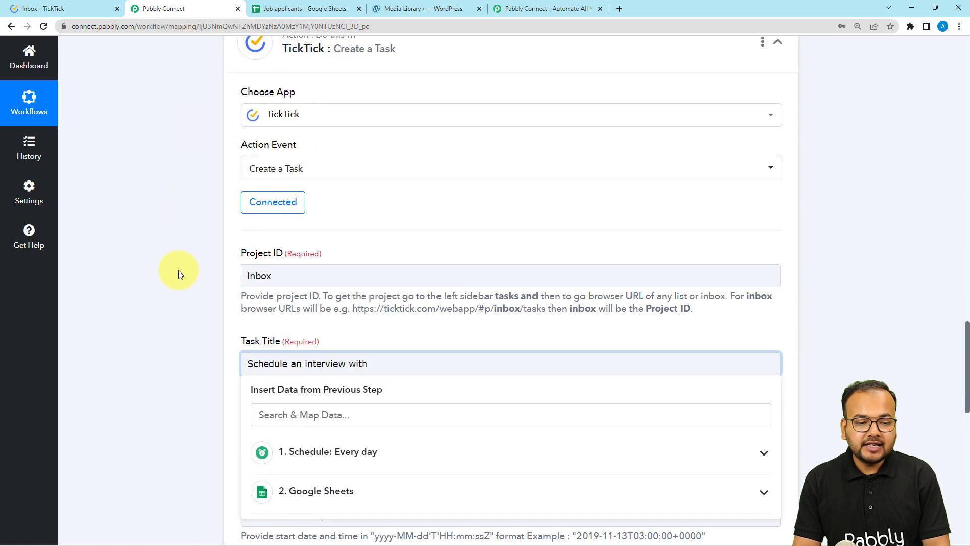
scroll(178, 270, up, 10)
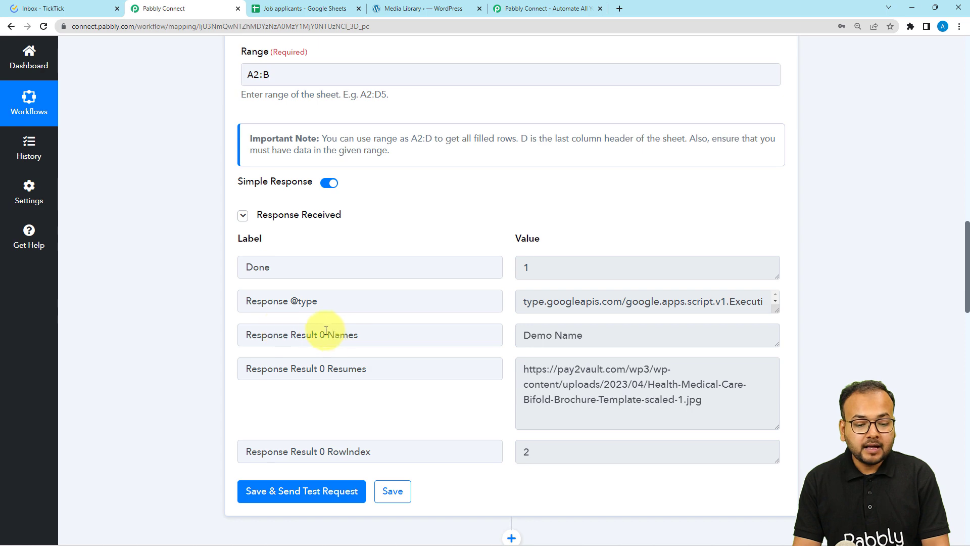
drag(386, 336, 186, 336)
scroll(179, 335, down, 2)
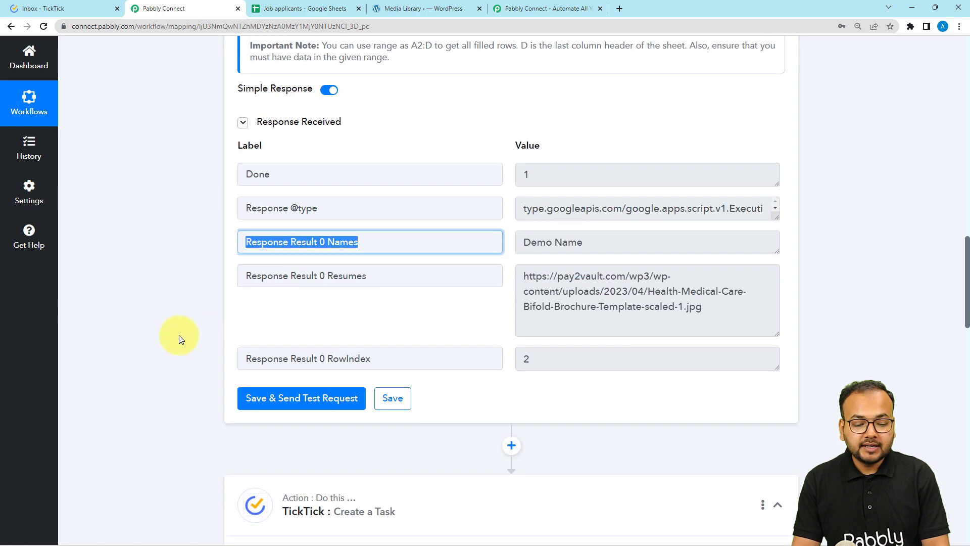
scroll(179, 336, down, 10)
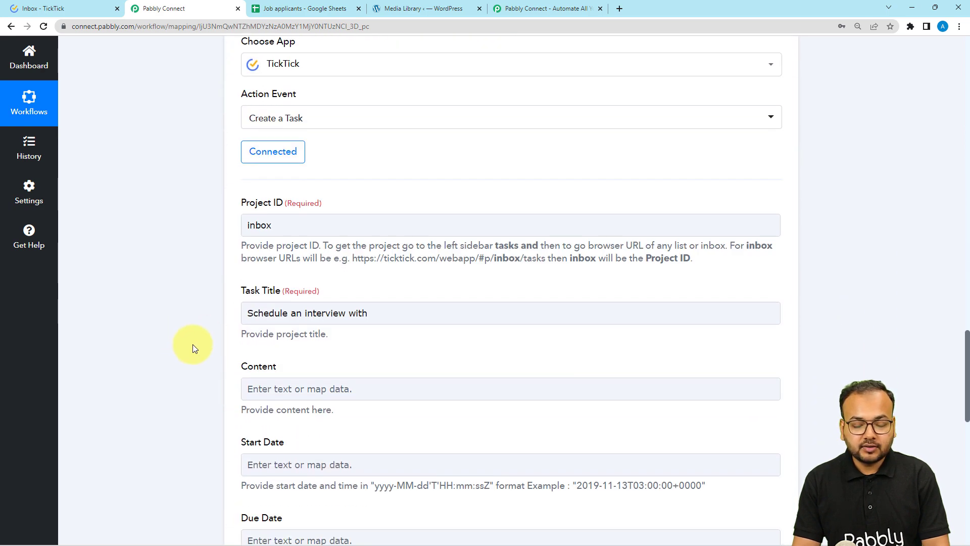
click(379, 312)
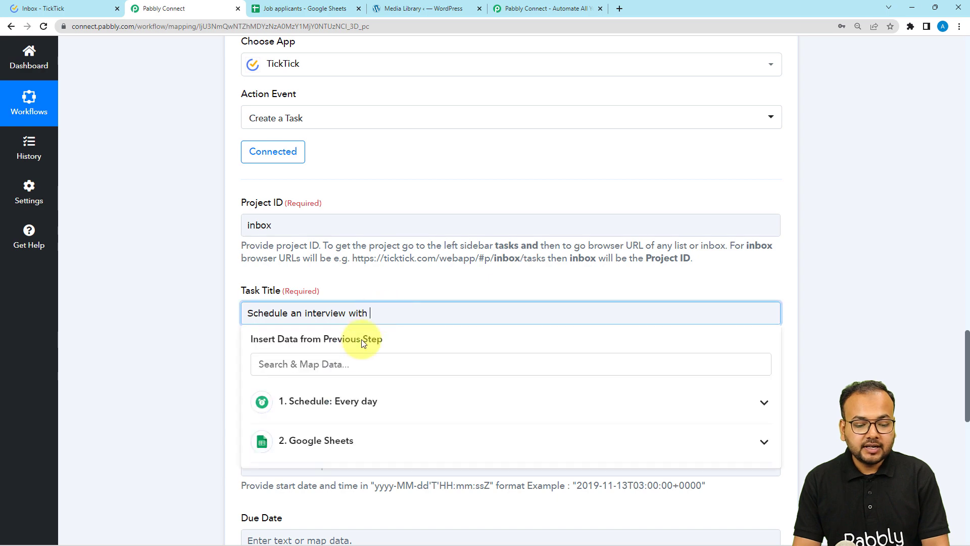
click(316, 440)
scroll(318, 442, down, 3)
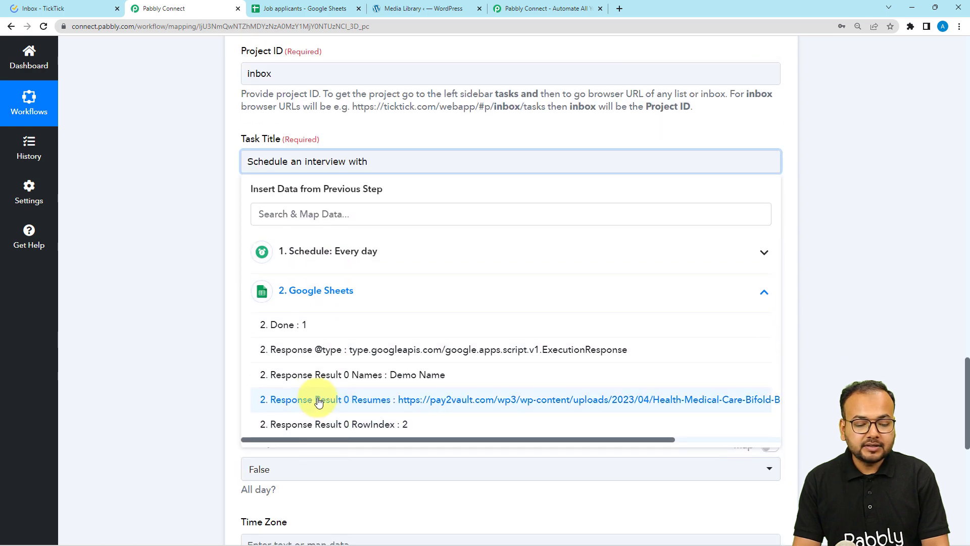
click(358, 377)
click(232, 197)
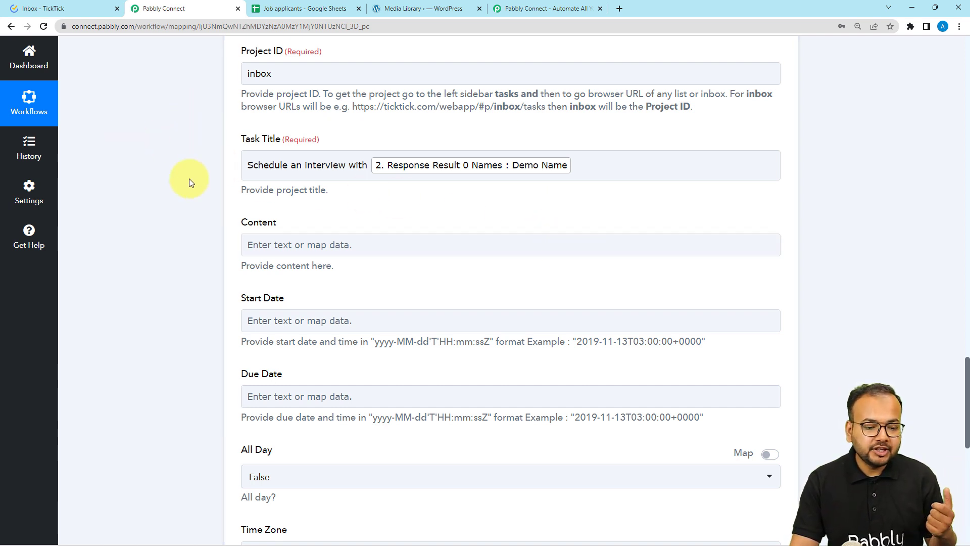
Set the task's Content to "Resume Link:" followed by the mapped Response Result 0 Resumes value from Google Sheets
scroll(189, 178, down, 1)
click(292, 188)
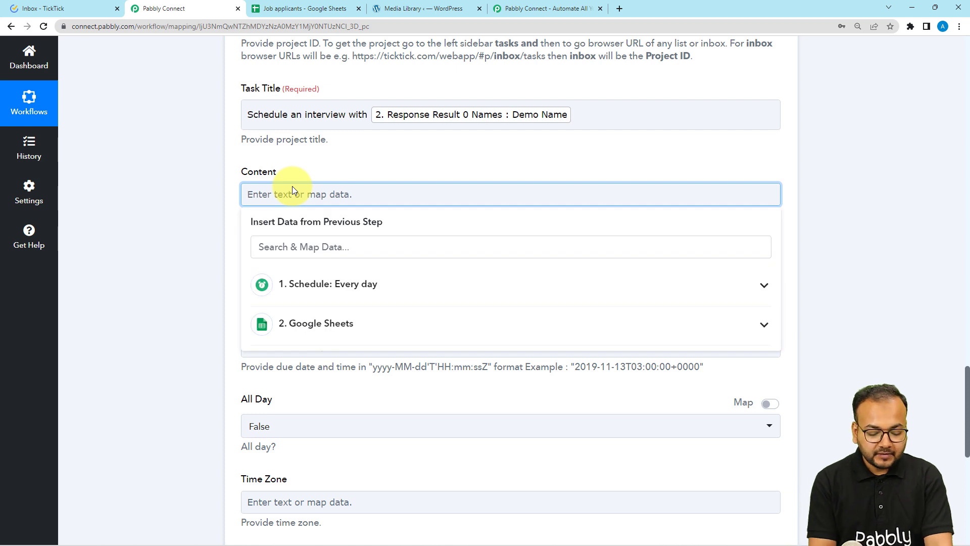
text(Resume Link:)
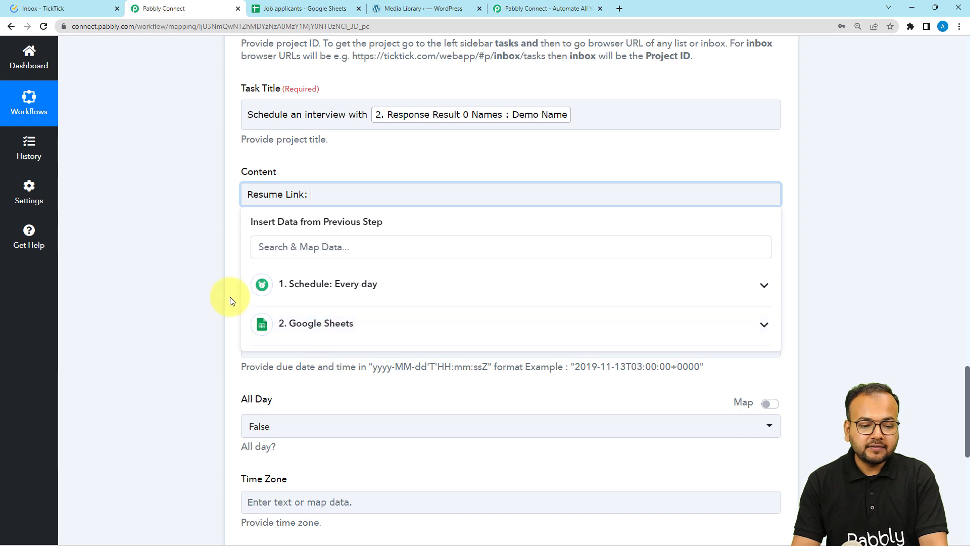
click(317, 337)
click(389, 431)
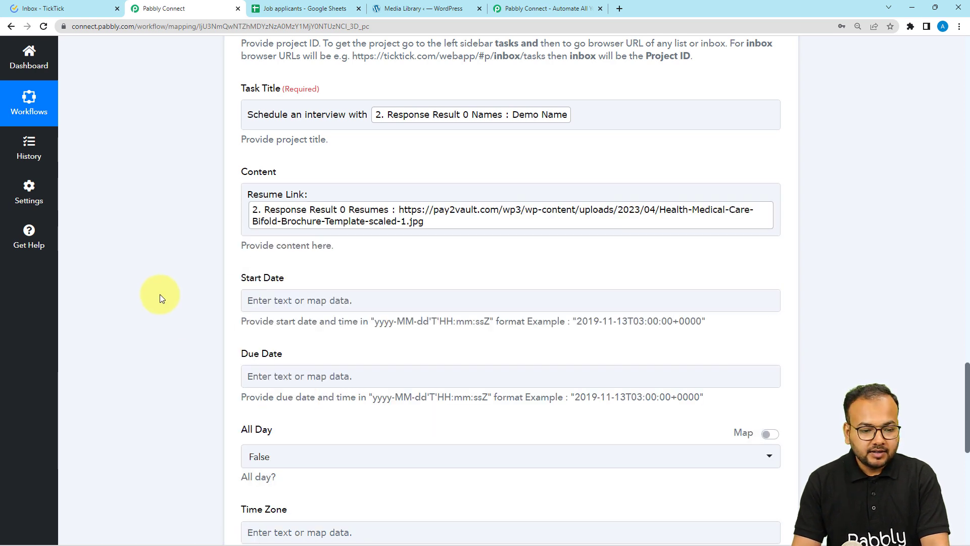
scroll(160, 294, down, 1)
click(435, 174)
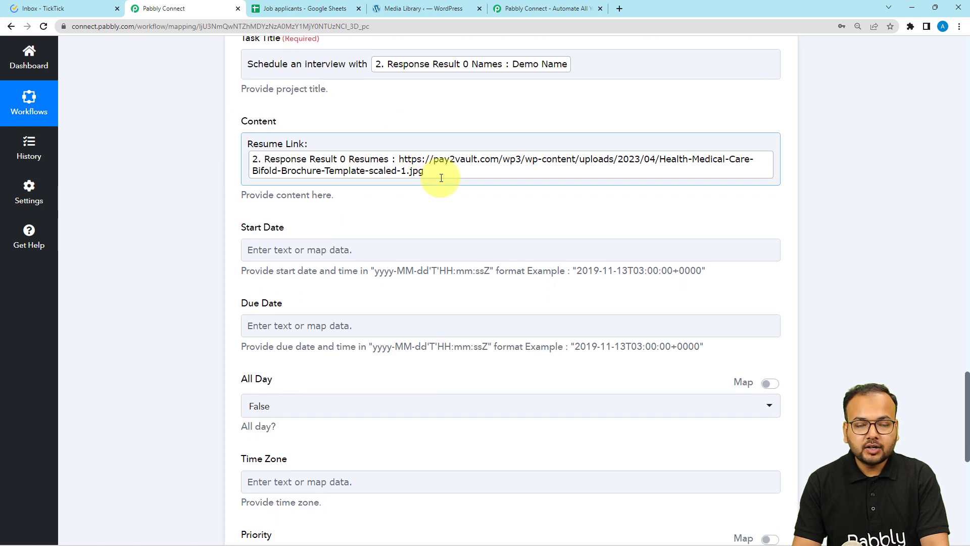
Insert a Date/Time Formatter by Pabbly step with the Current Date event between Google Sheets and TickTick, and connect it
scroll(283, 243, down, 1)
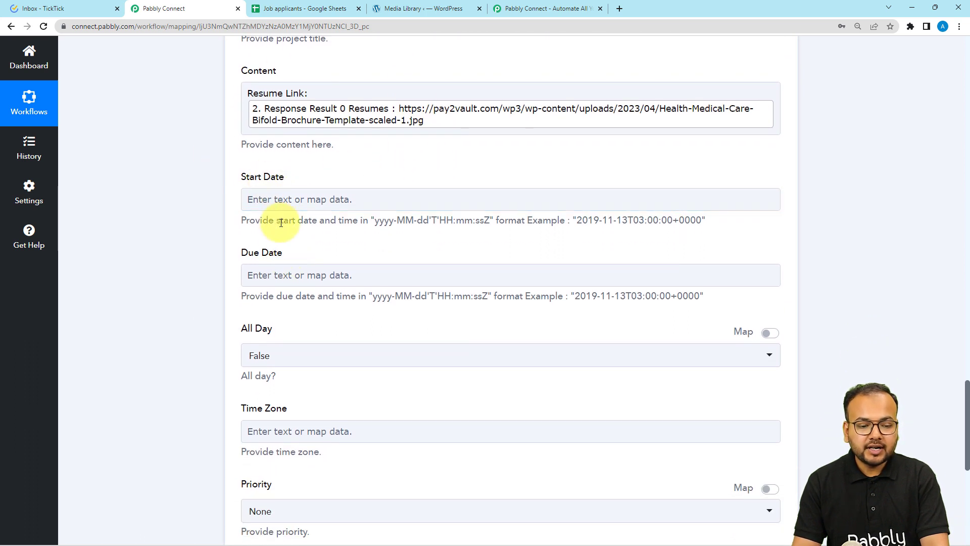
click(279, 202)
click(336, 215)
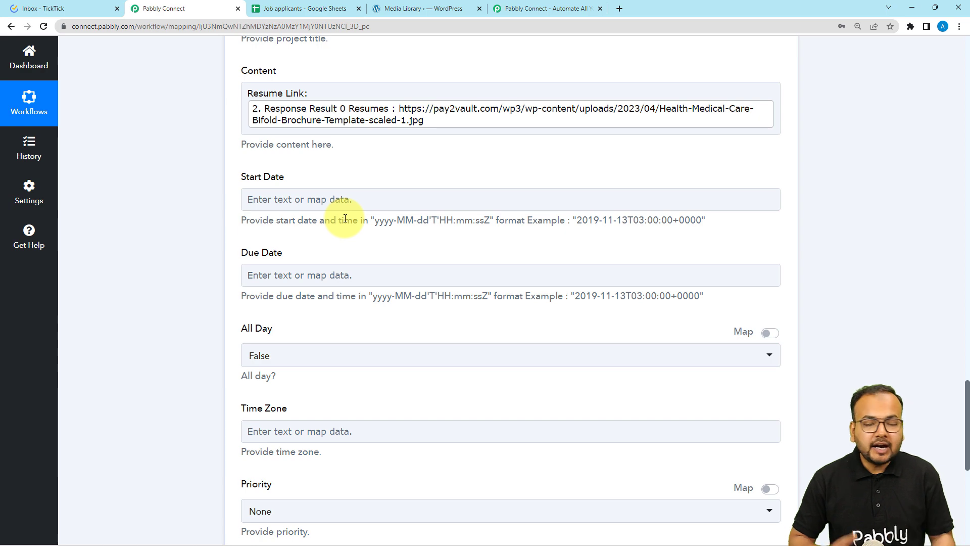
scroll(345, 218, up, 10)
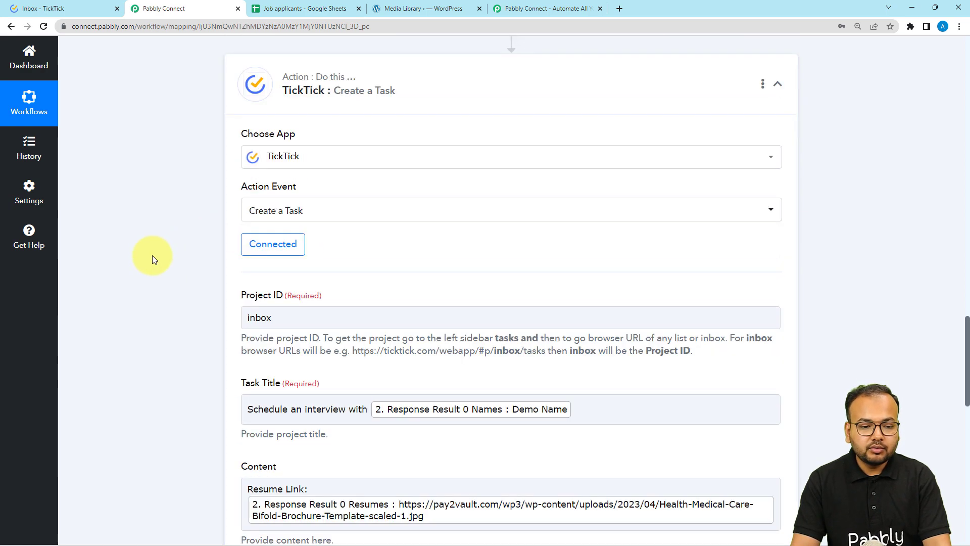
scroll(148, 260, up, 1)
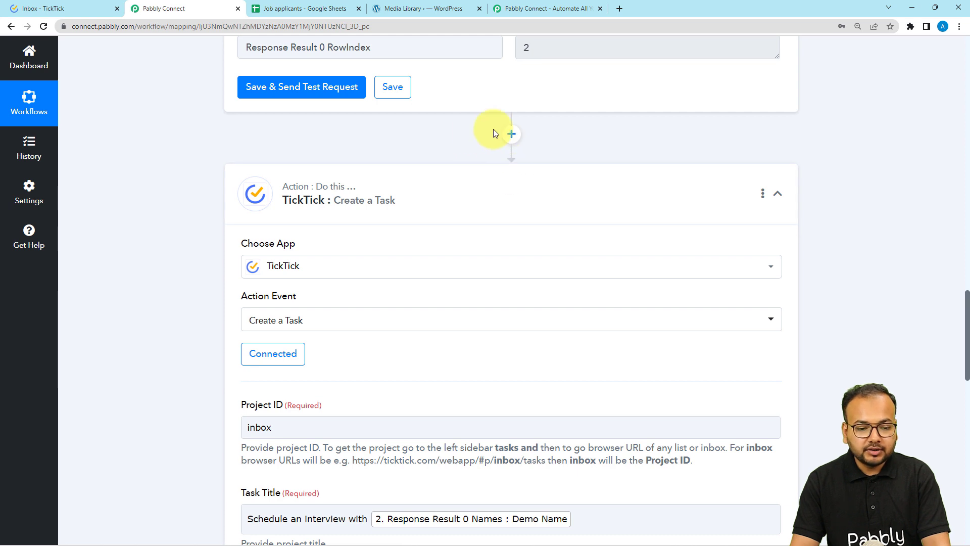
click(512, 133)
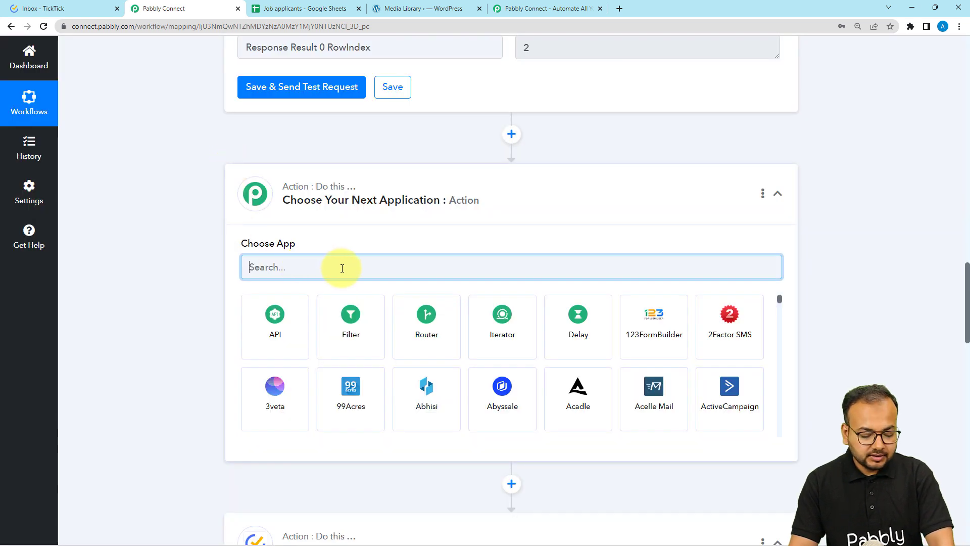
text(date)
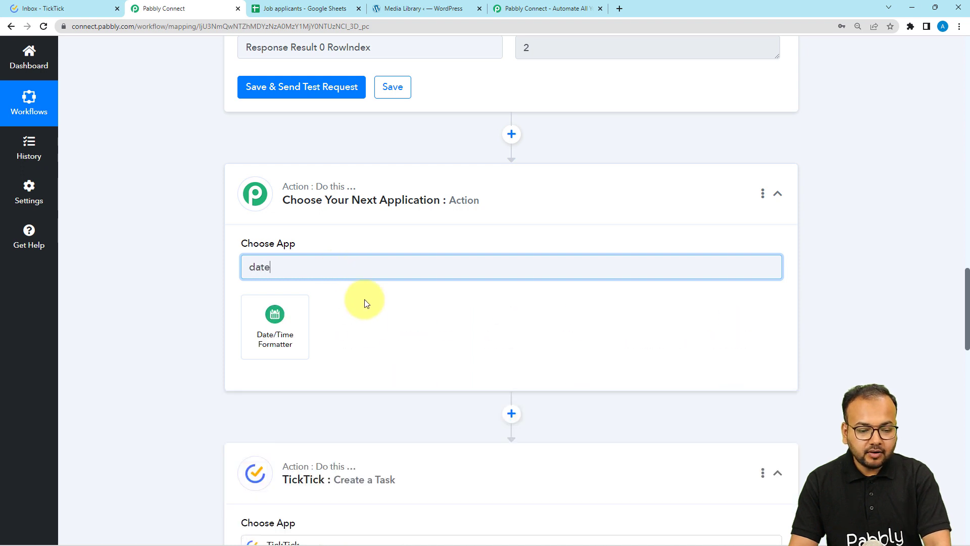
click(270, 327)
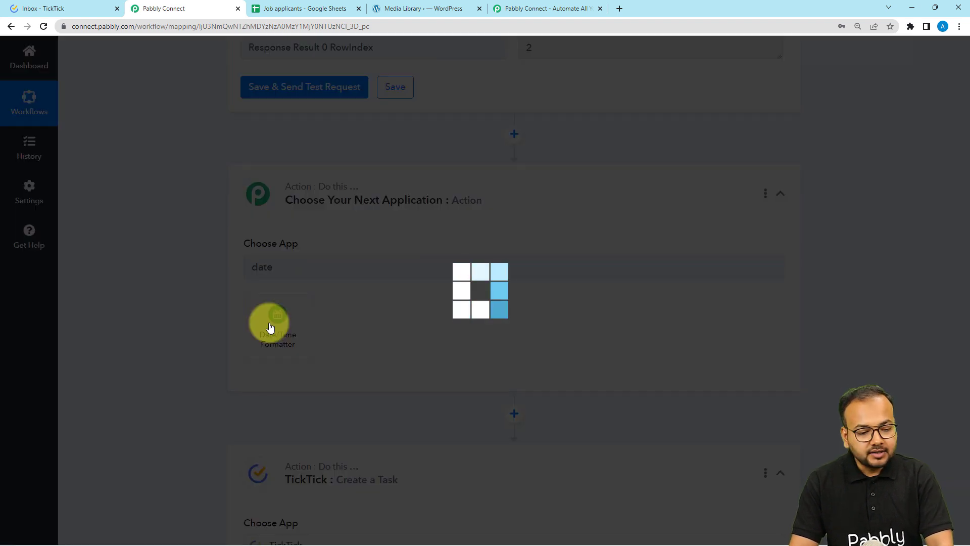
scroll(293, 263, down, 2)
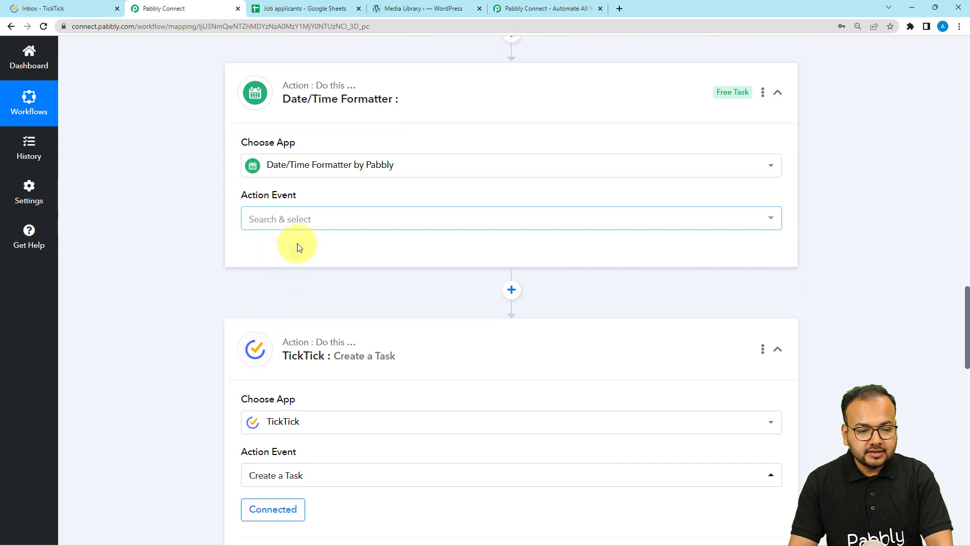
click(272, 223)
click(265, 410)
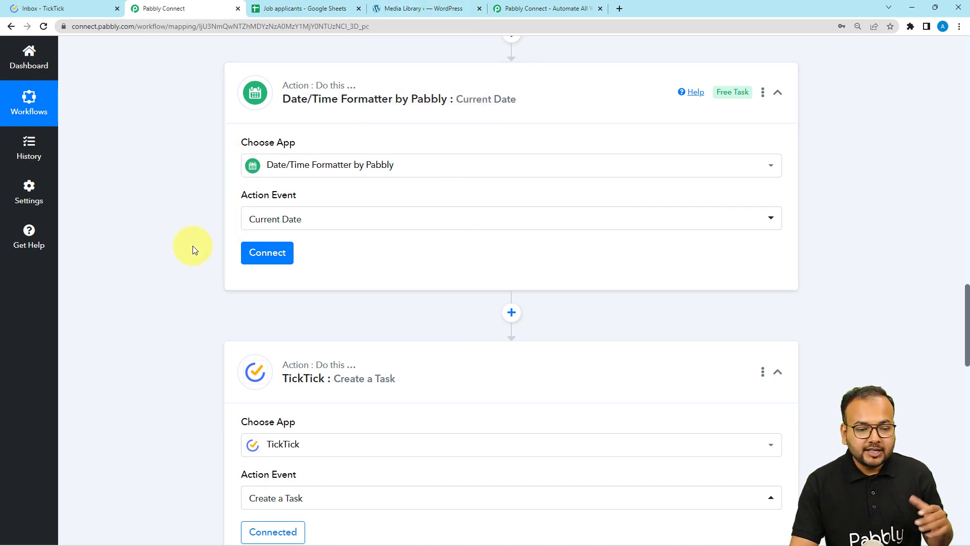
click(273, 252)
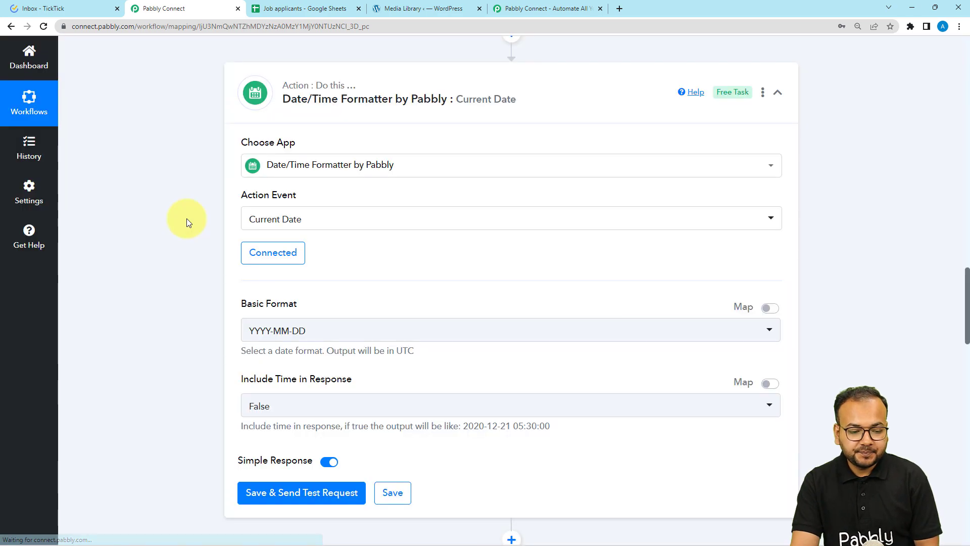
Examine the date and time format that the TickTick action requires for its Start Date
scroll(187, 218, down, 3)
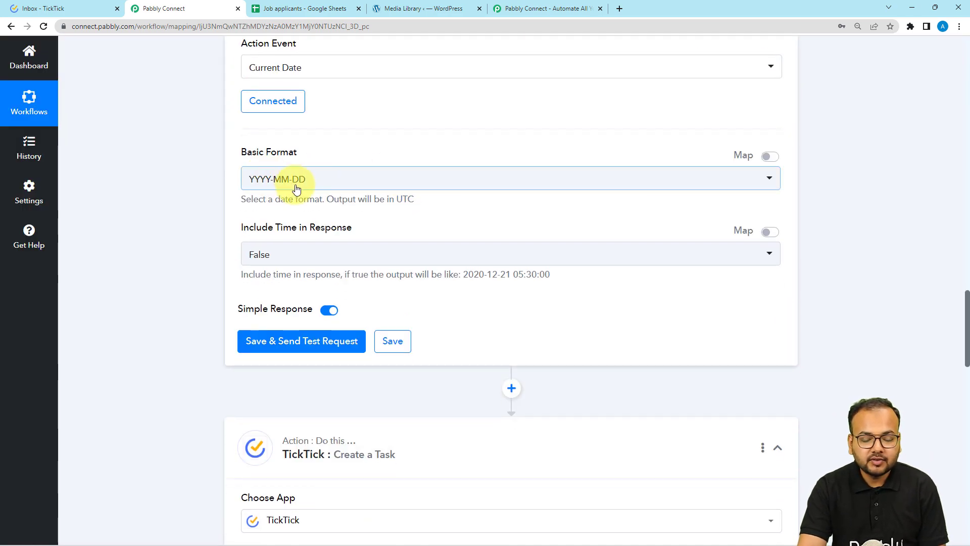
scroll(313, 212, down, 10)
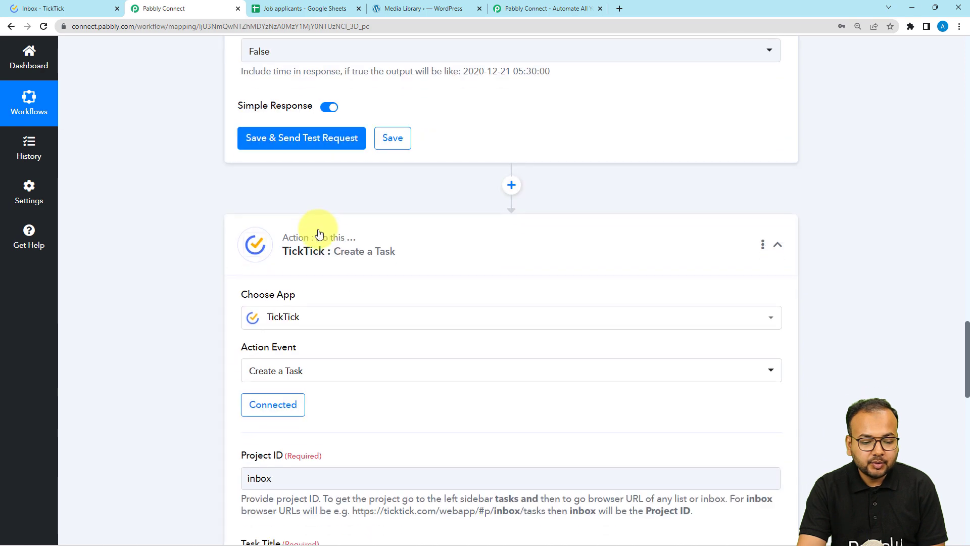
scroll(319, 230, down, 3)
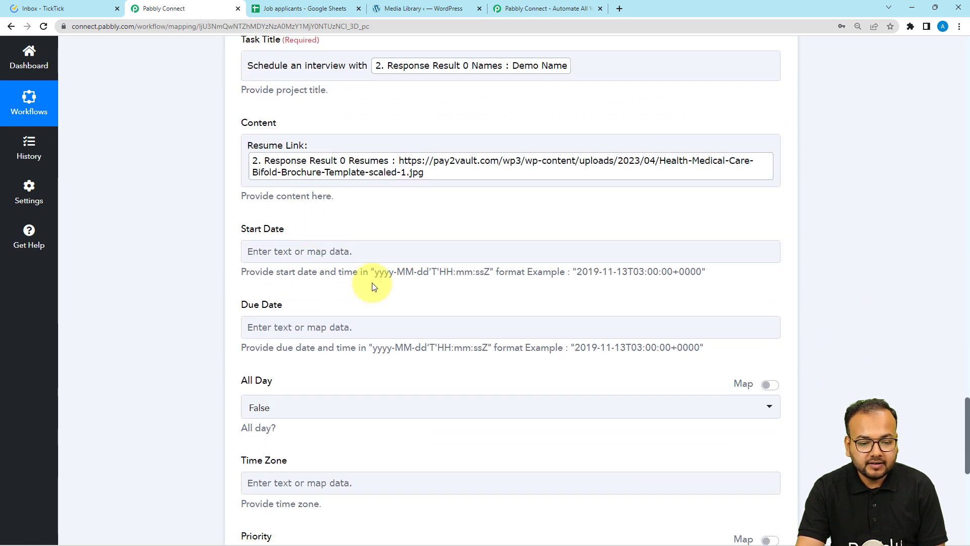
drag(376, 276, 494, 288)
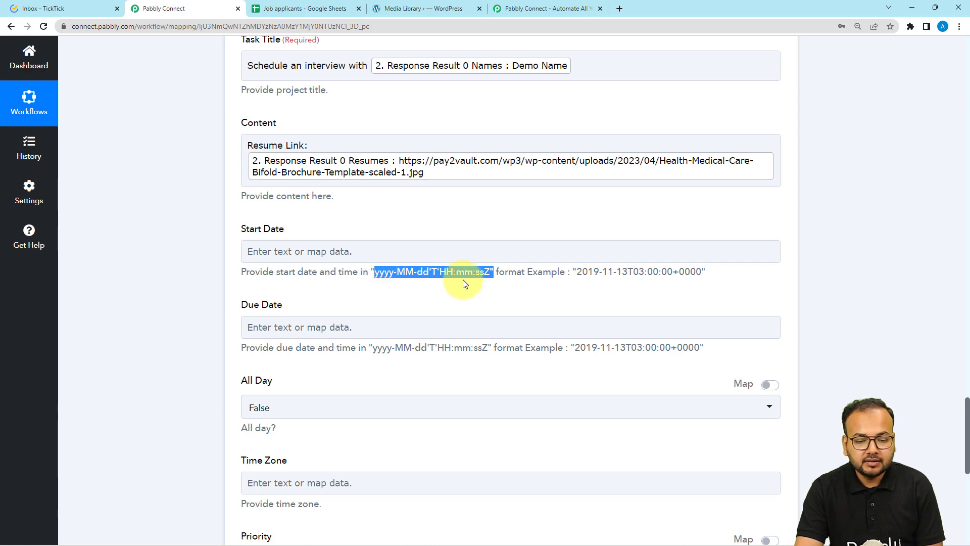
Set the Date/Time Formatter's Basic Format to YYYY-MM-DDTHH:mm:ssZ, then save the step and send a test request
scroll(366, 411, up, 10)
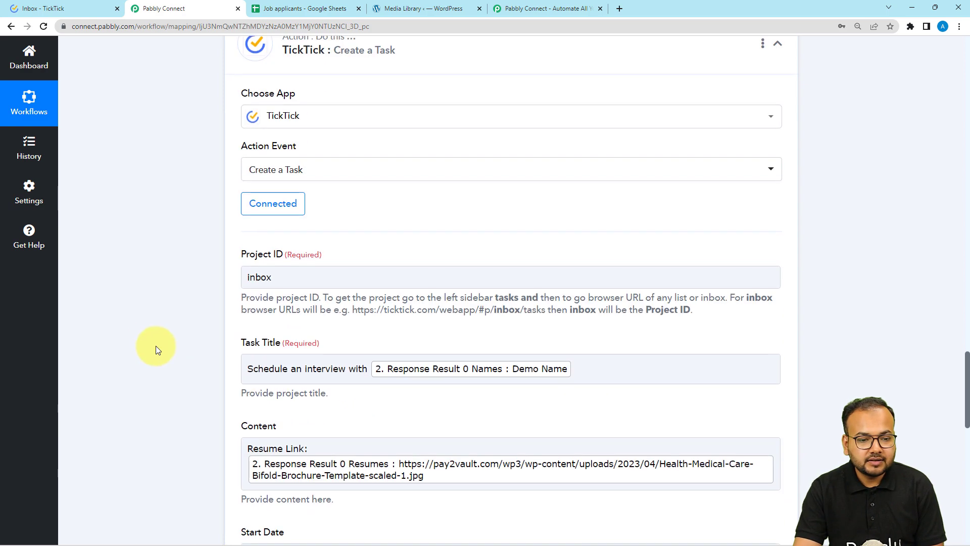
scroll(147, 342, up, 3)
click(283, 229)
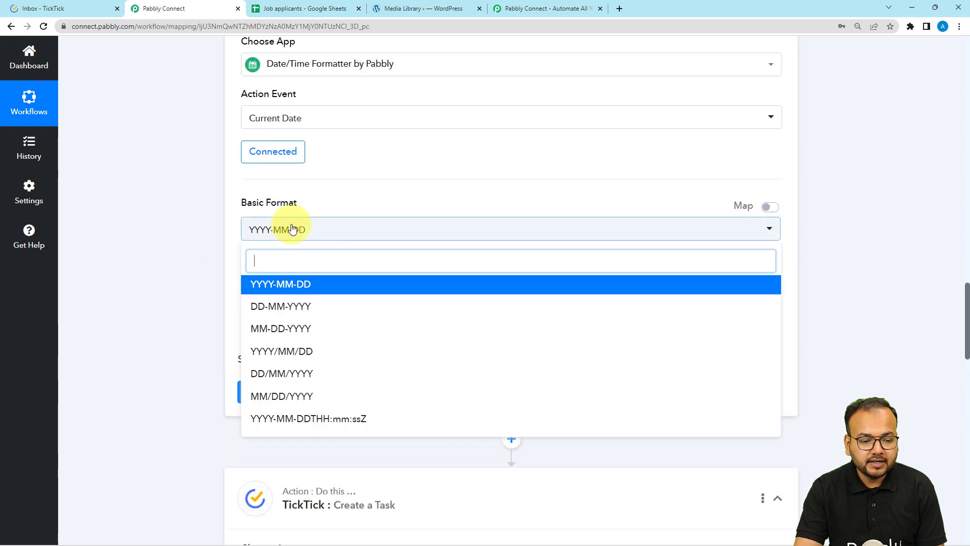
click(285, 419)
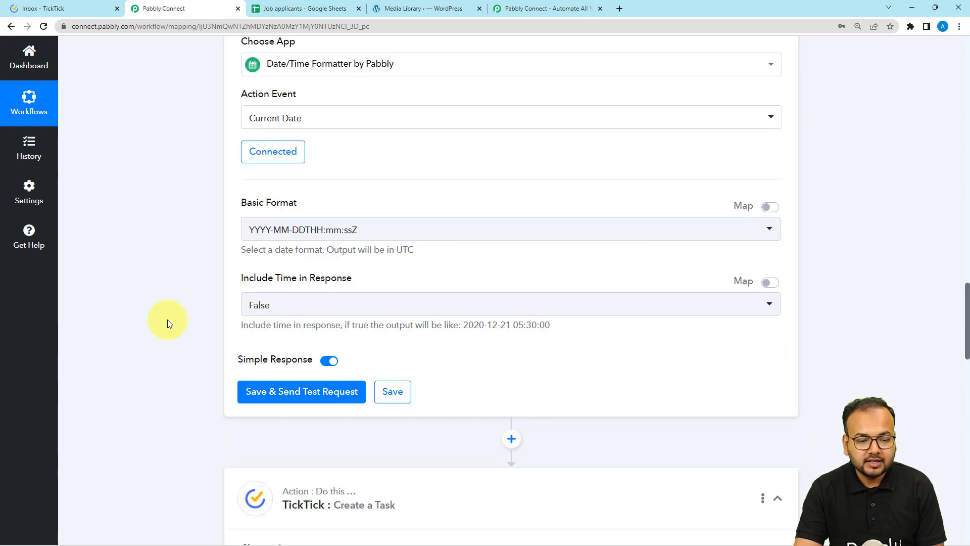
scroll(168, 319, down, 2)
click(260, 298)
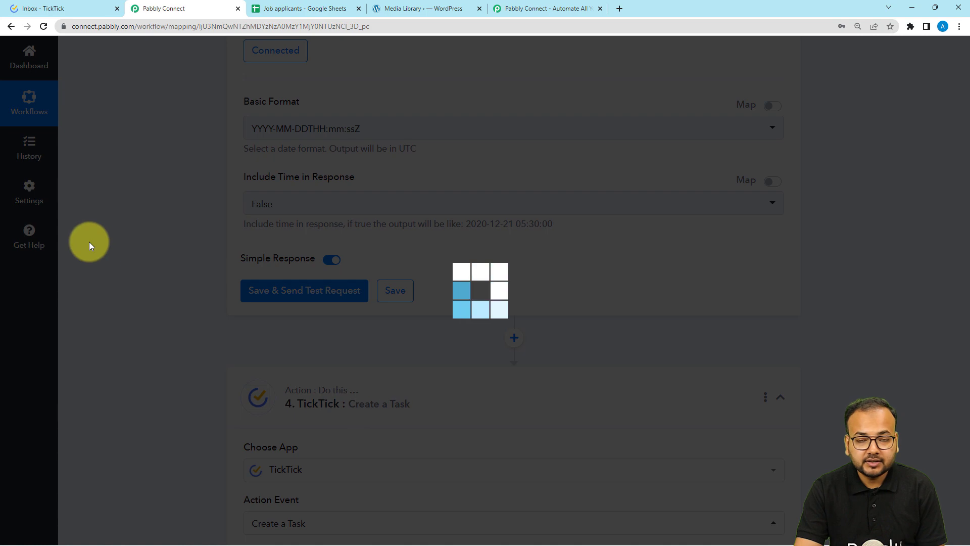
scroll(91, 245, down, 2)
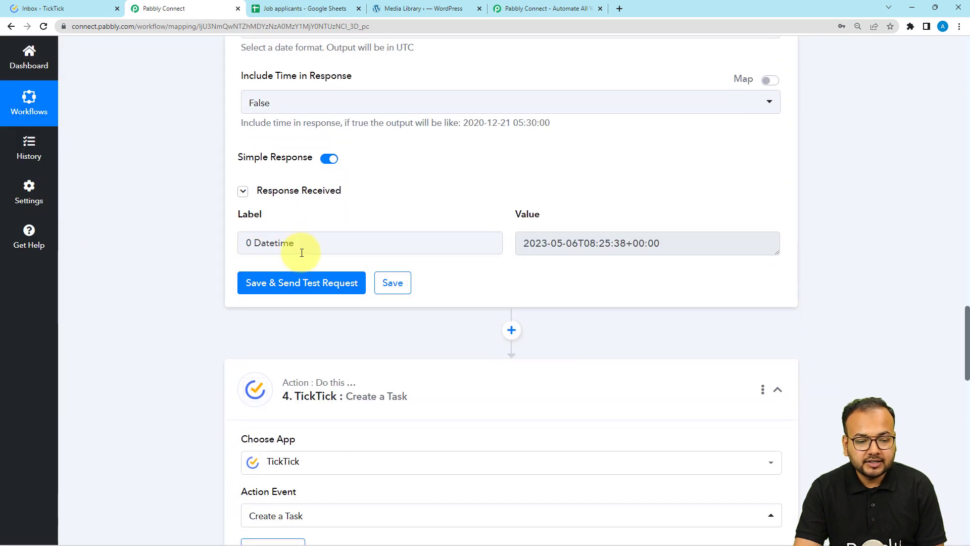
drag(303, 250, 215, 244)
scroll(204, 246, down, 12)
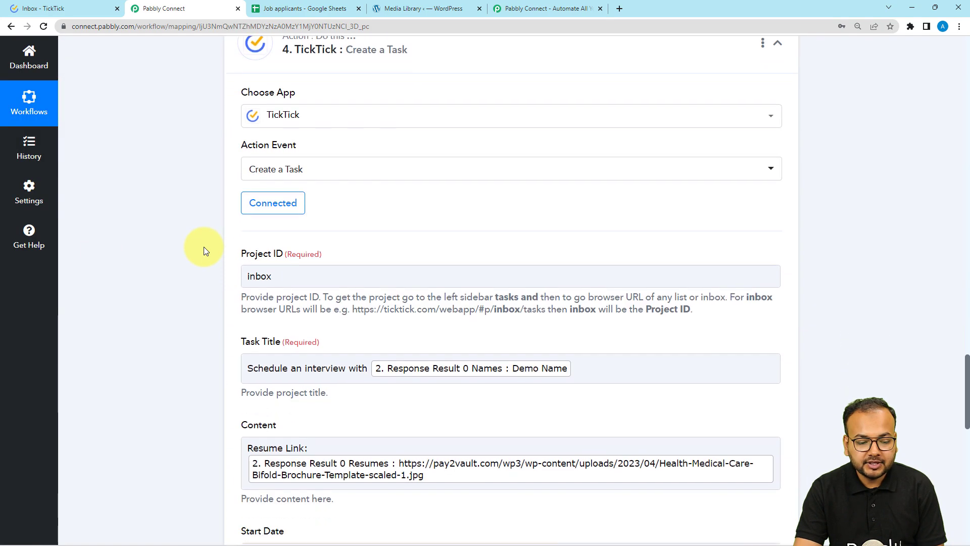
click(281, 243)
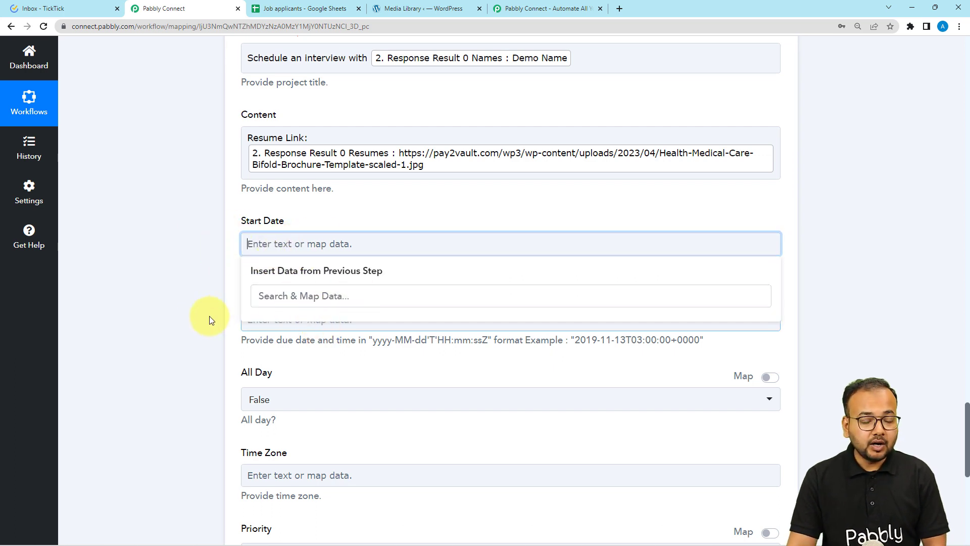
click(180, 304)
Save the TickTick action's connection again, using the existing connection TickTick #2
scroll(181, 305, up, 2)
scroll(181, 305, up, 13)
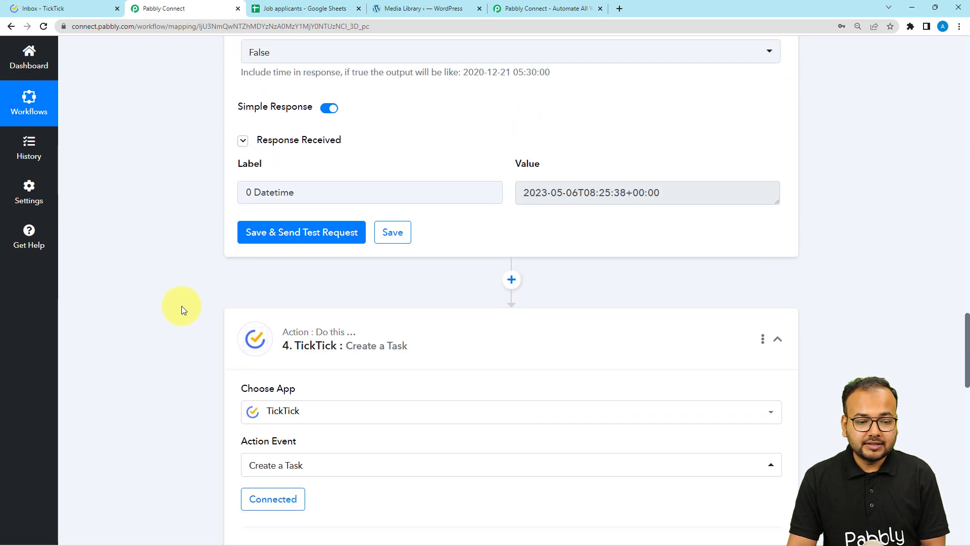
scroll(117, 329, down, 3)
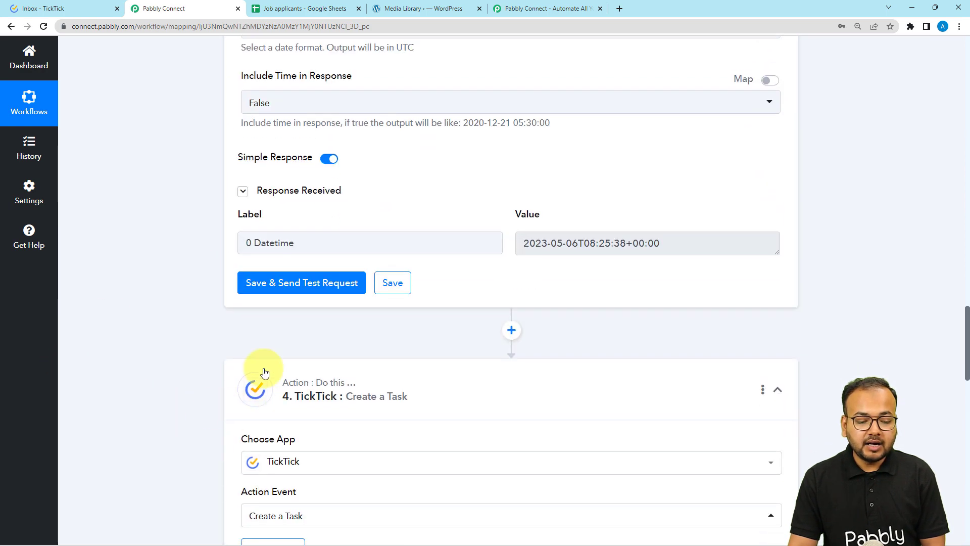
scroll(173, 353, up, 3)
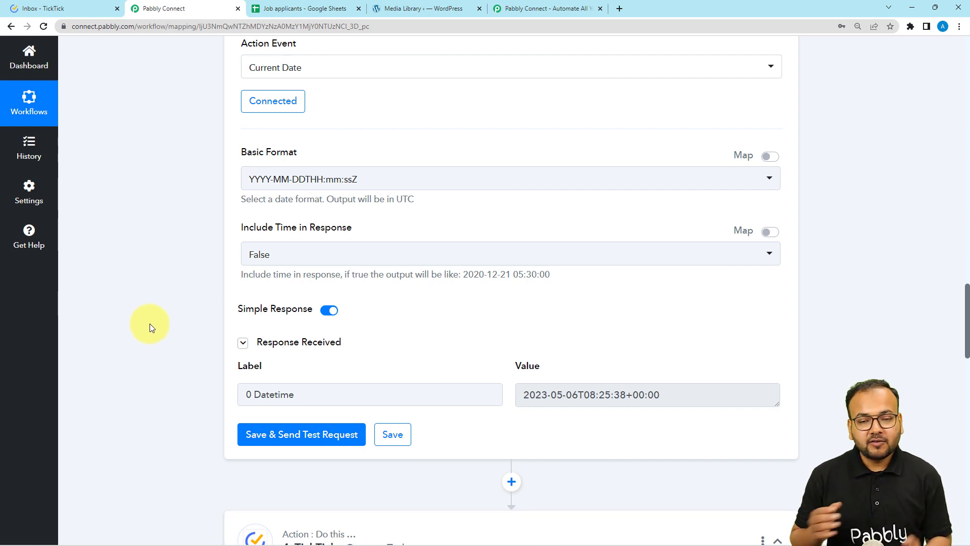
scroll(150, 328, down, 5)
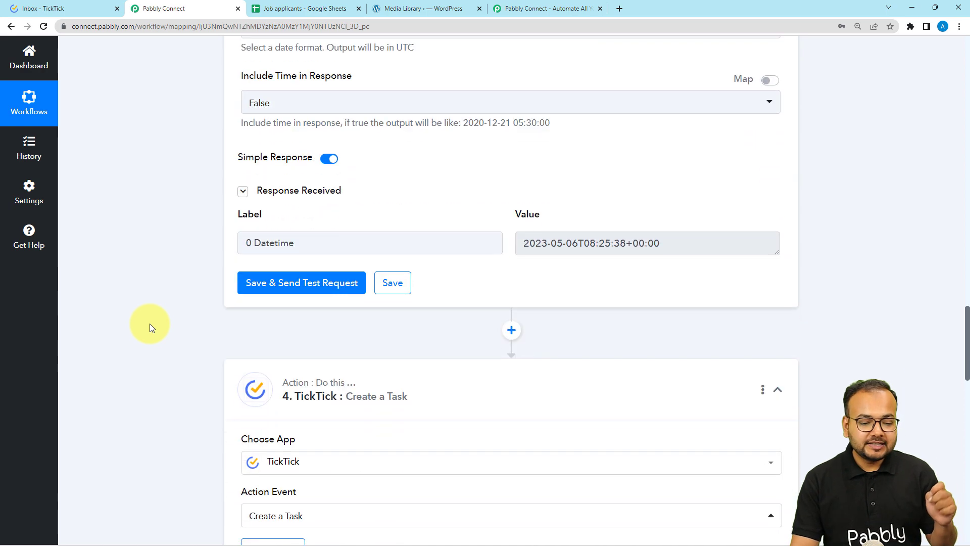
scroll(149, 323, down, 3)
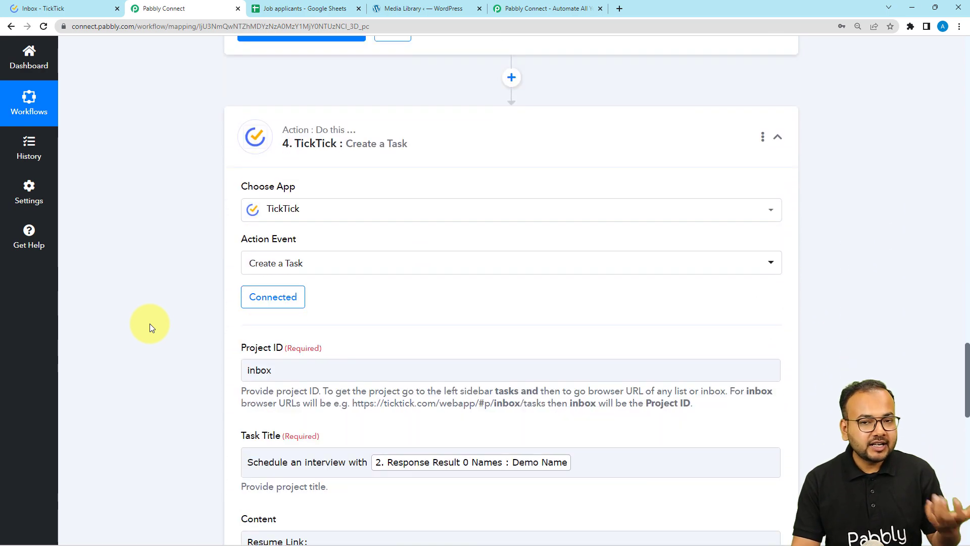
click(268, 296)
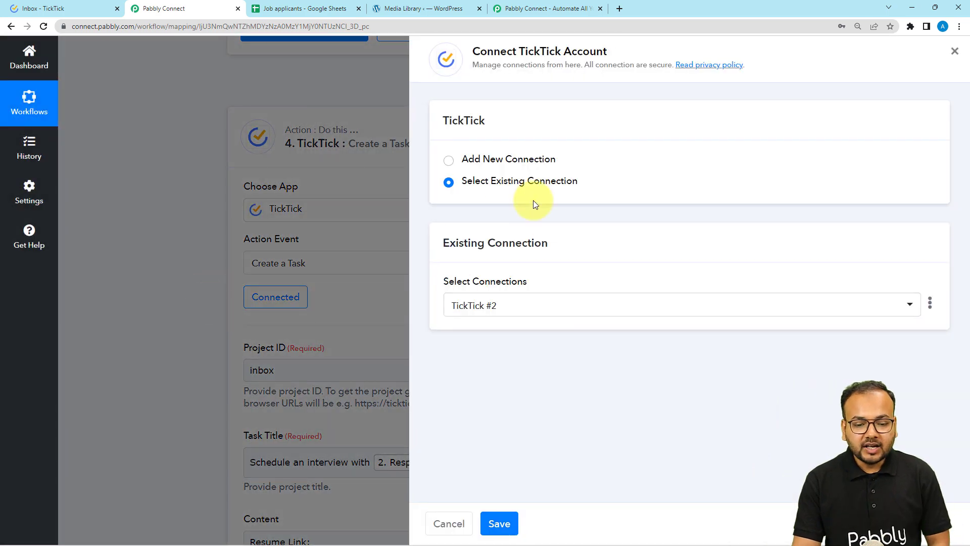
drag(464, 188, 587, 191)
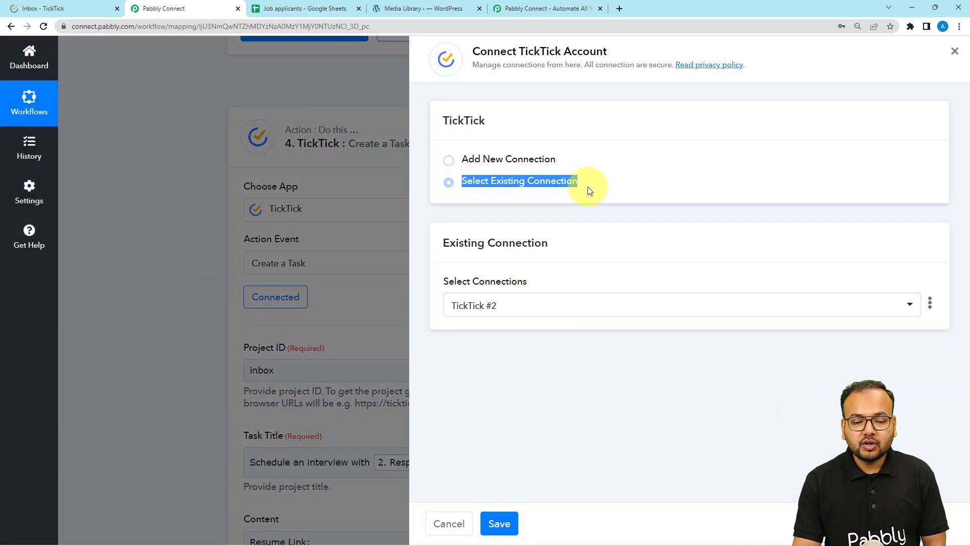
click(500, 523)
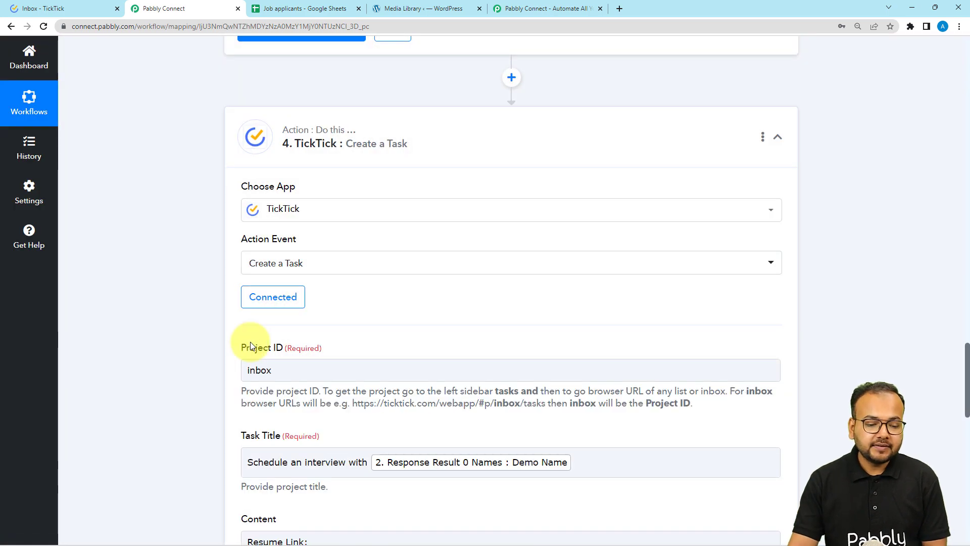
Map the task's Start Date to the 0 Datetime value from the Date/Time Formatter by Pabbly step
scroll(250, 345, down, 3)
scroll(252, 345, down, 5)
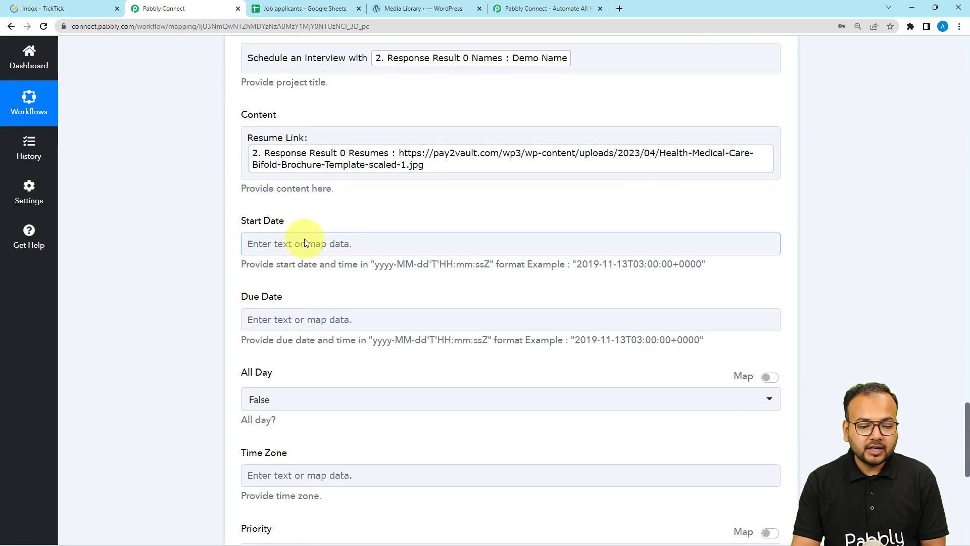
click(304, 244)
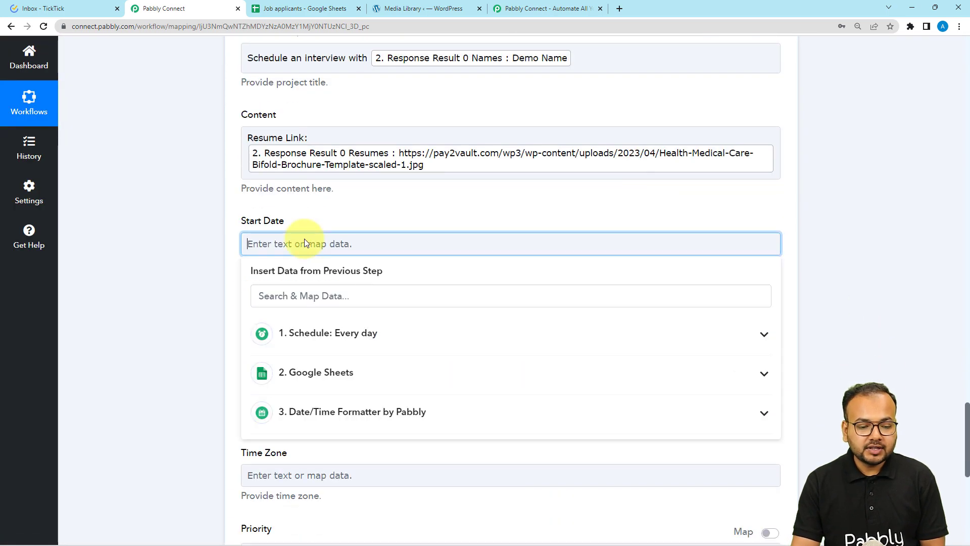
click(316, 425)
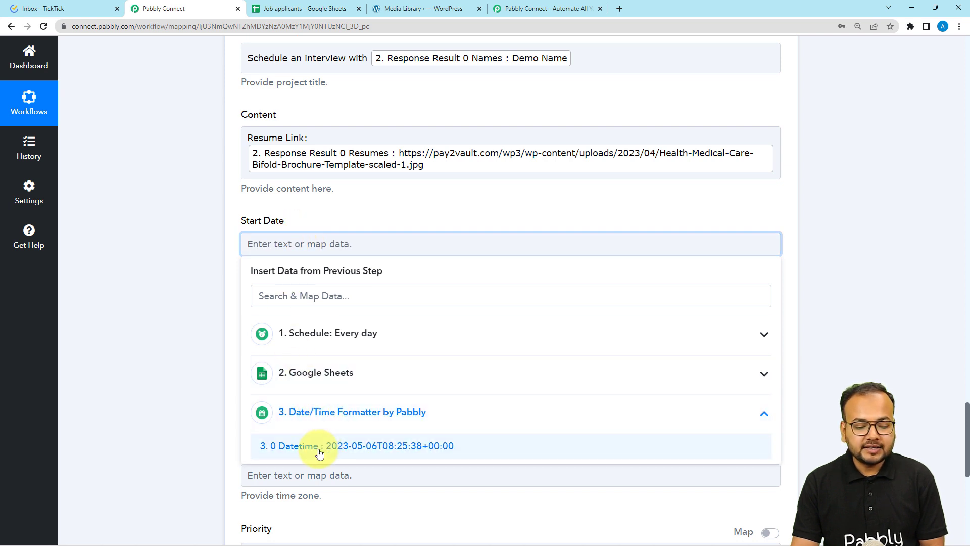
click(321, 448)
click(193, 350)
Set the TickTick task's Priority to Medium
scroll(193, 350, down, 3)
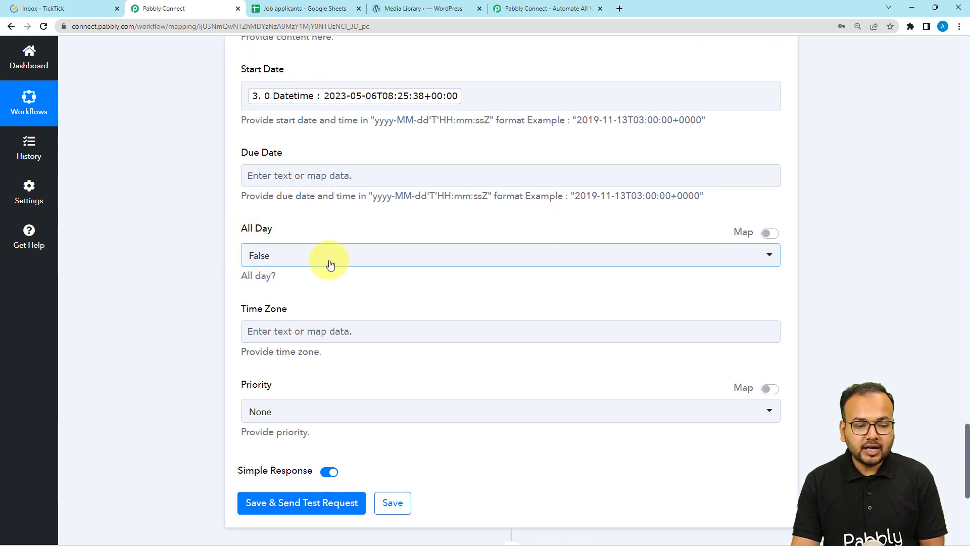
scroll(122, 304, down, 3)
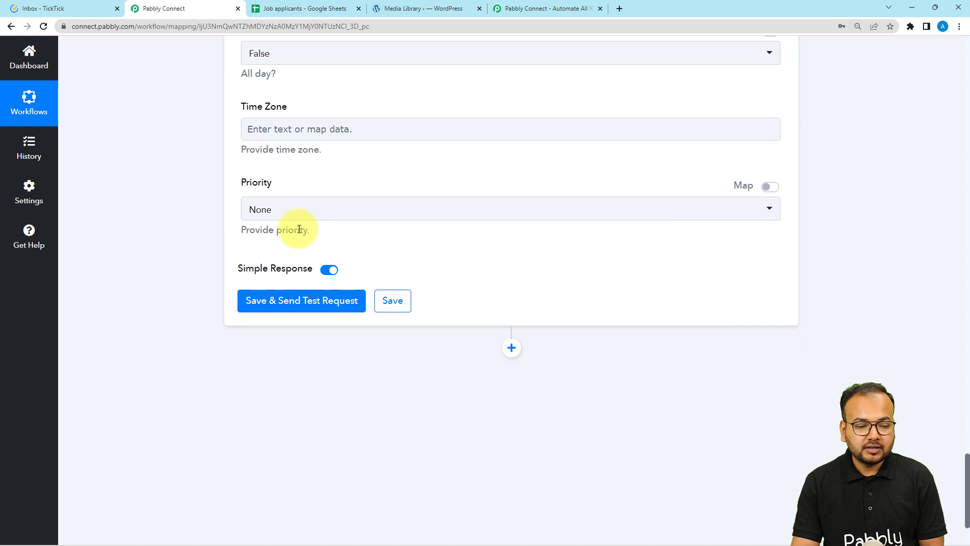
click(295, 215)
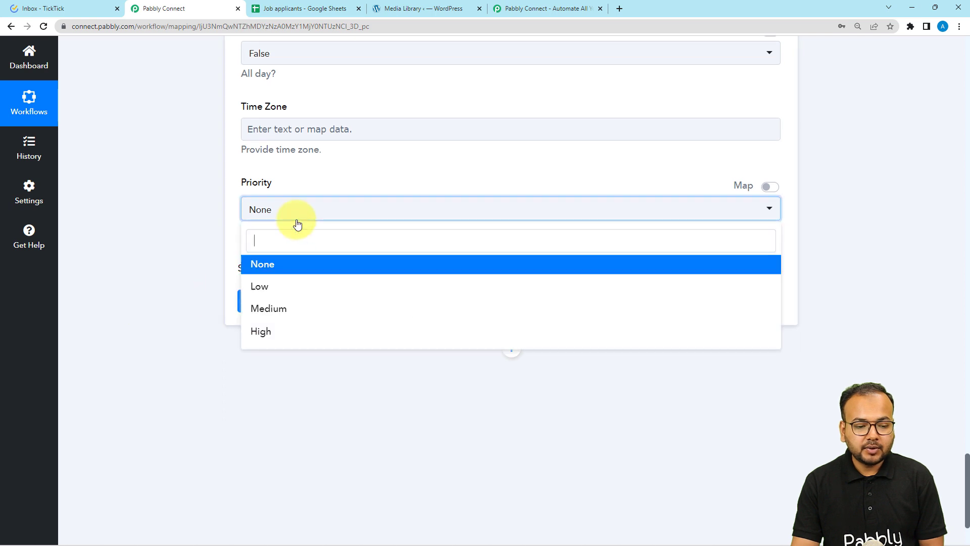
click(270, 311)
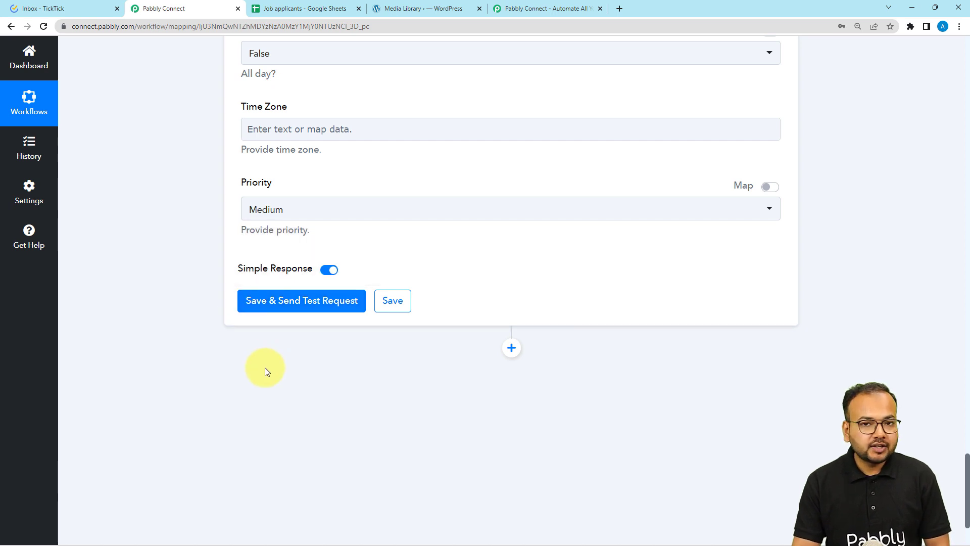
View the current tasks in the TickTick inbox, then return to Pabbly Connect and save and test the Create a Task action
key(ctrl+1)
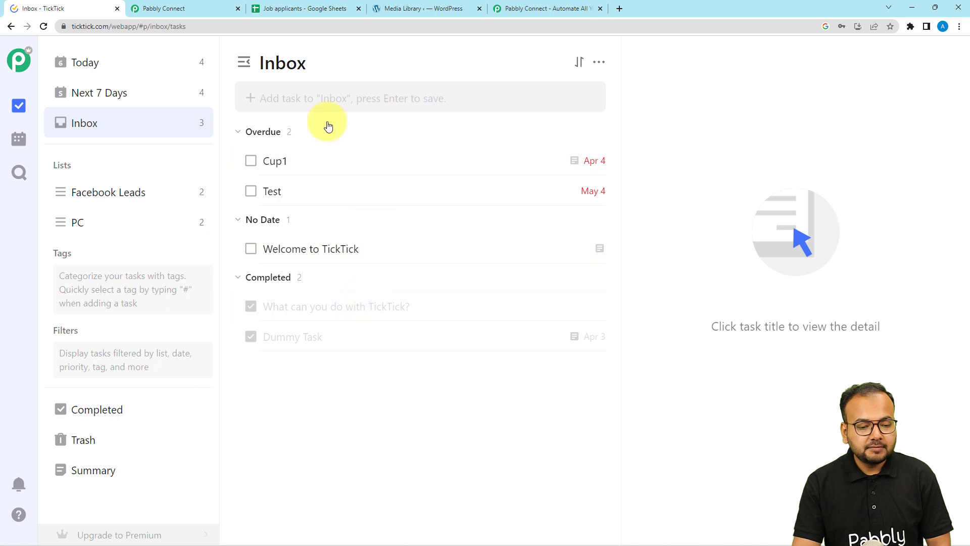
click(195, 9)
click(279, 302)
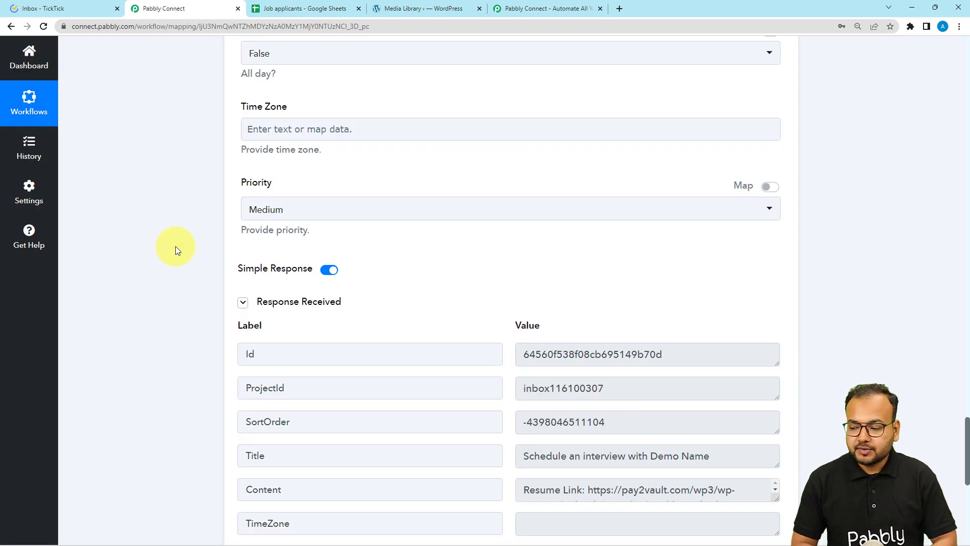
Switch to the TickTick inbox and open the newly created interview task to check its title, resume link and priority
click(78, 7)
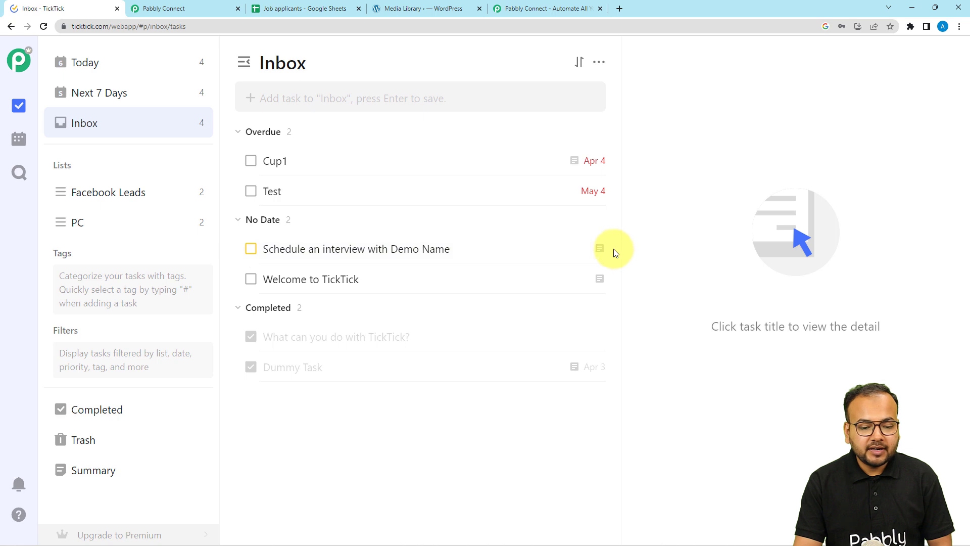
click(395, 250)
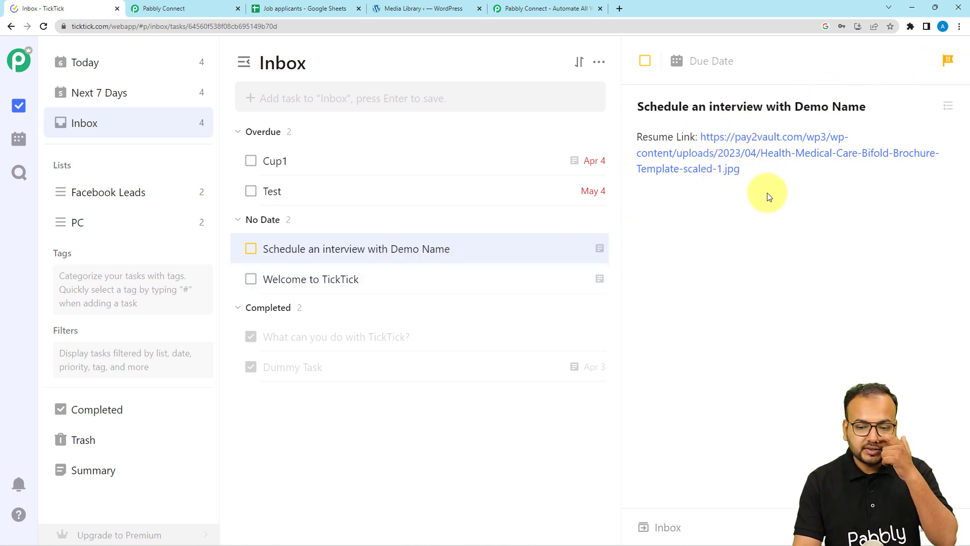
Return to Pabbly Connect and collapse the TickTick, Schedule, Google Sheets and Date/Time Formatter steps for an overview of the workflow
click(180, 9)
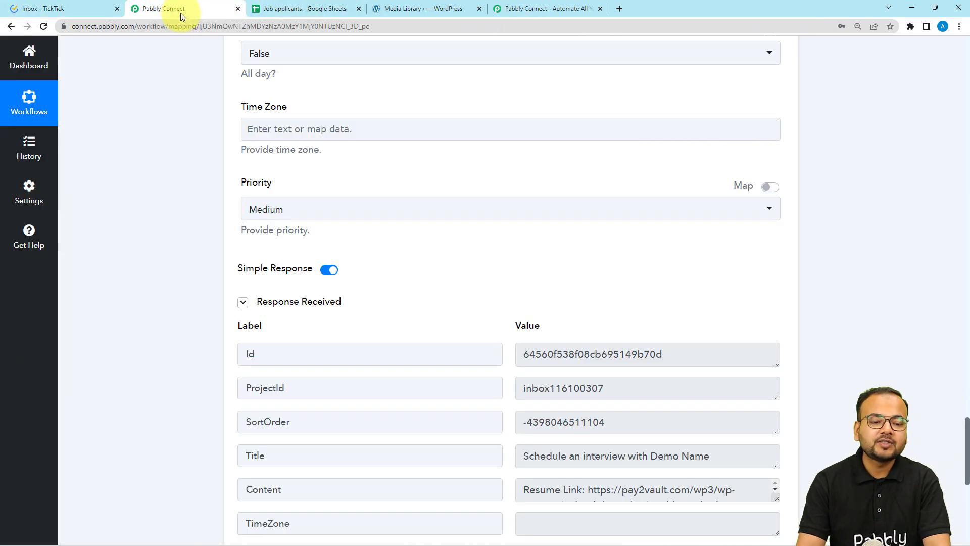
scroll(233, 208, up, 15)
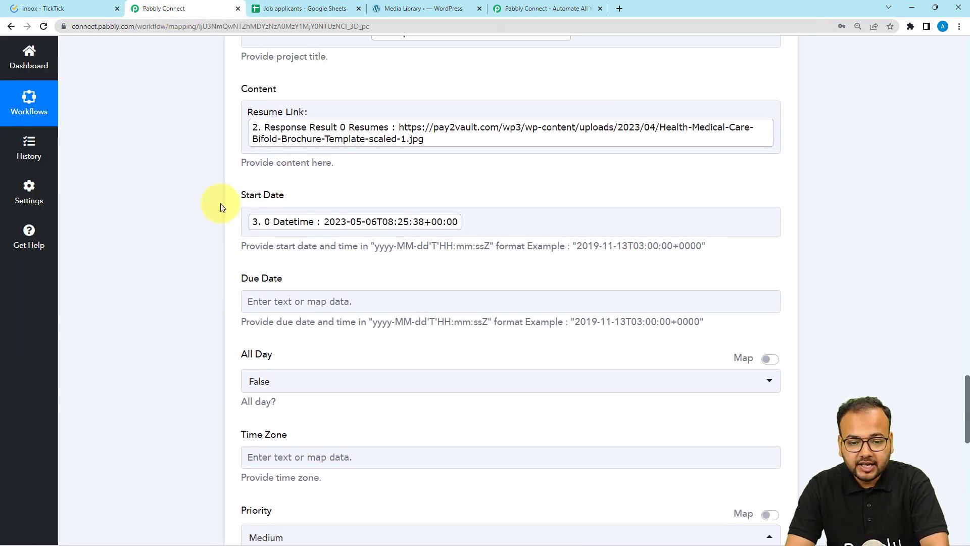
scroll(221, 207, up, 3)
click(302, 240)
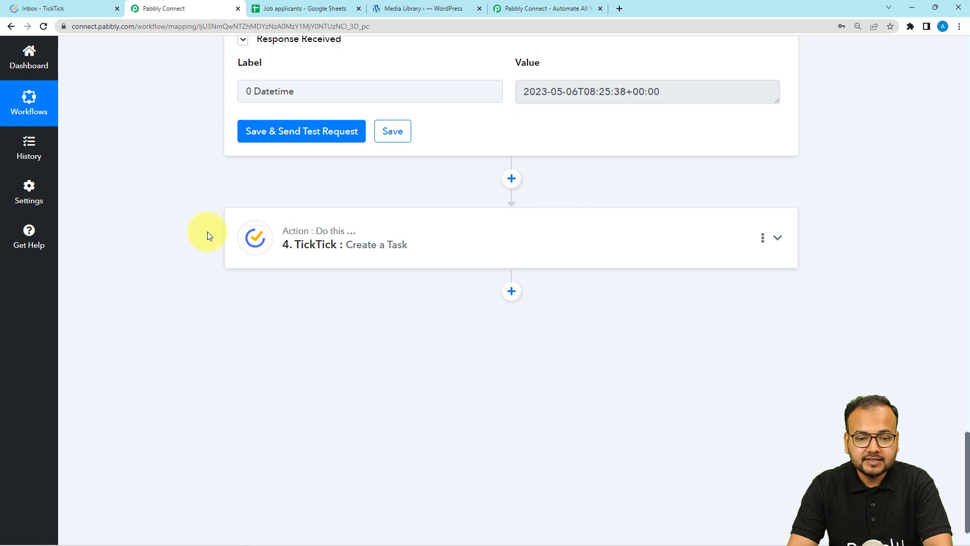
scroll(207, 232, up, 5)
scroll(207, 232, up, 20)
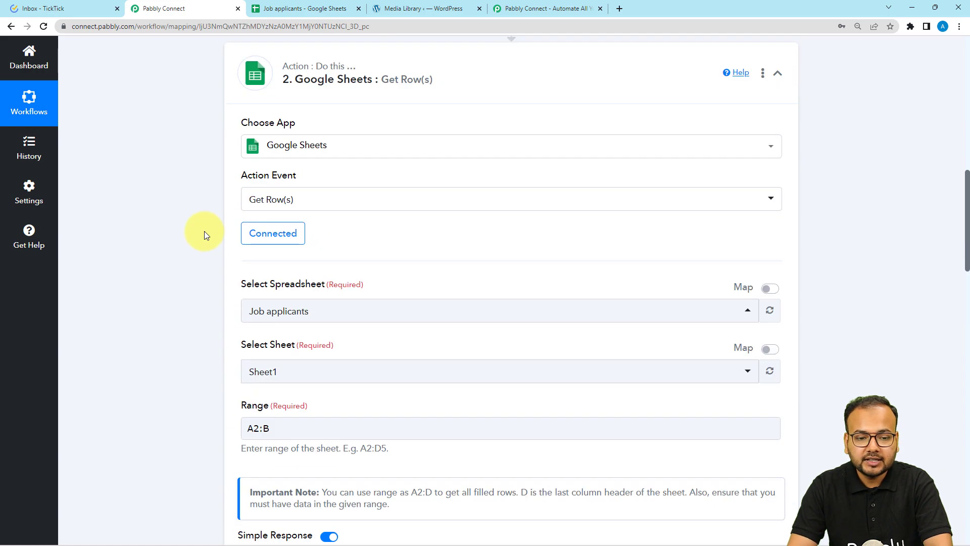
scroll(204, 230, up, 8)
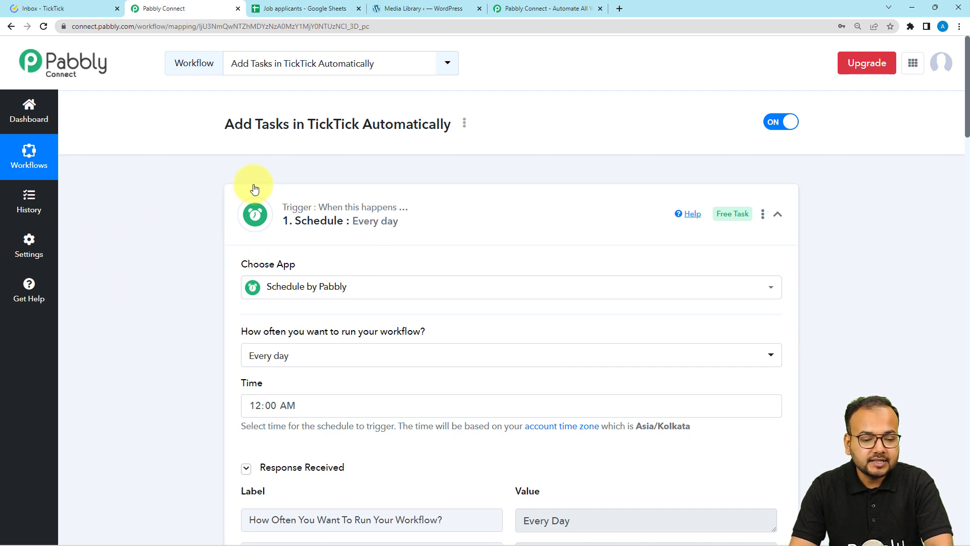
click(275, 211)
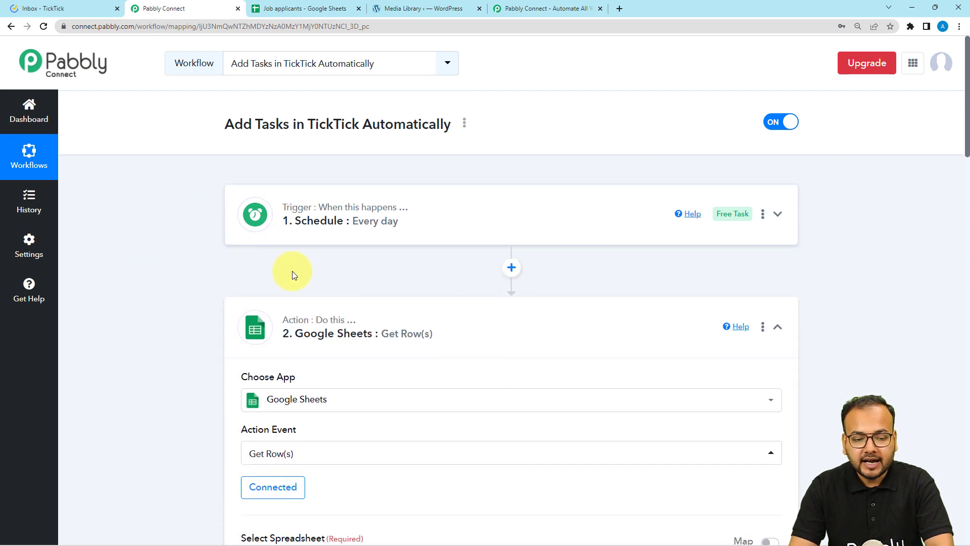
click(304, 323)
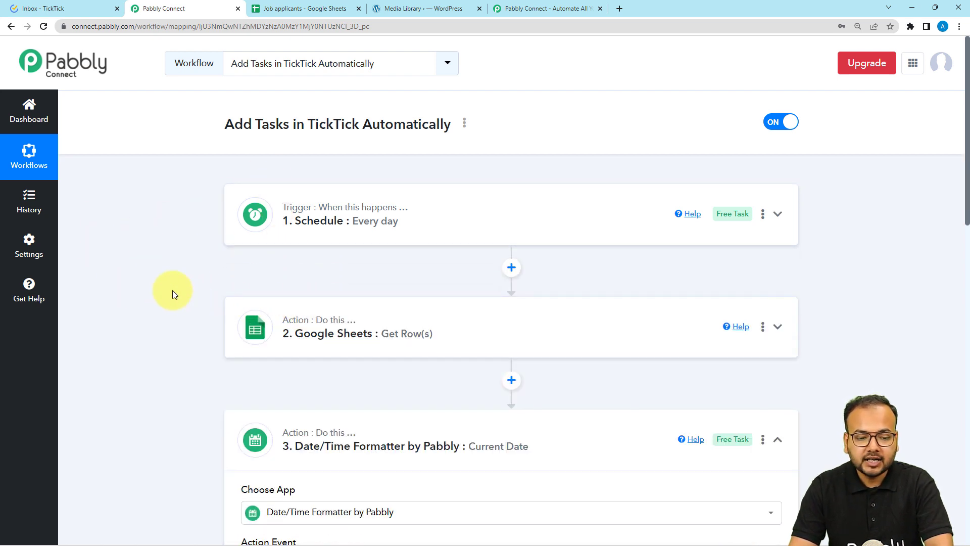
click(335, 445)
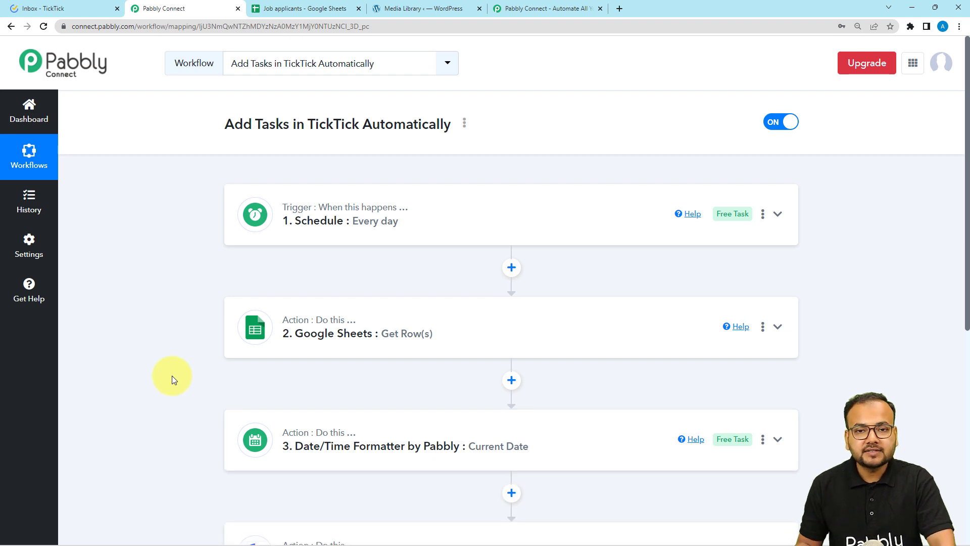